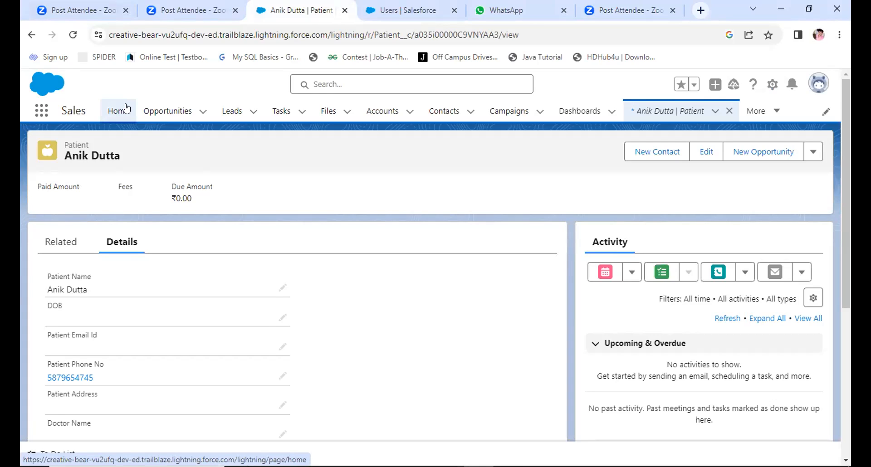
Step: Switch to the Salesforce Setup page and open the Permission Sets list, reloading the page if it does not load
left_click(348, 17)
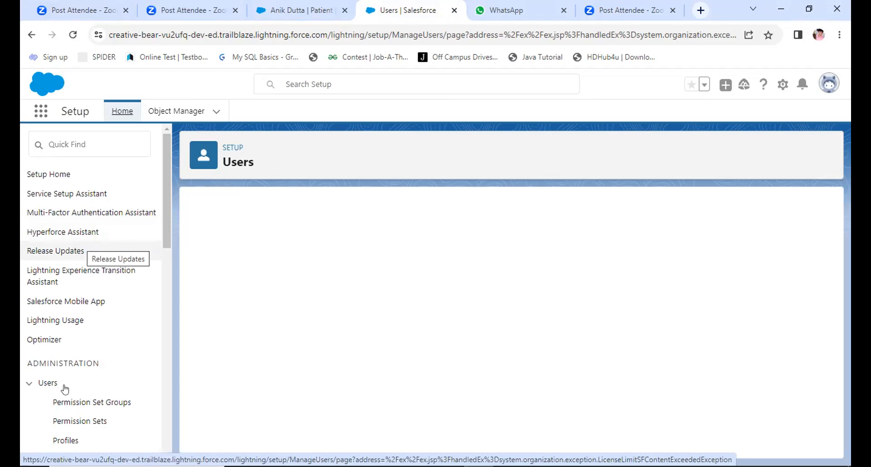
left_click(74, 419)
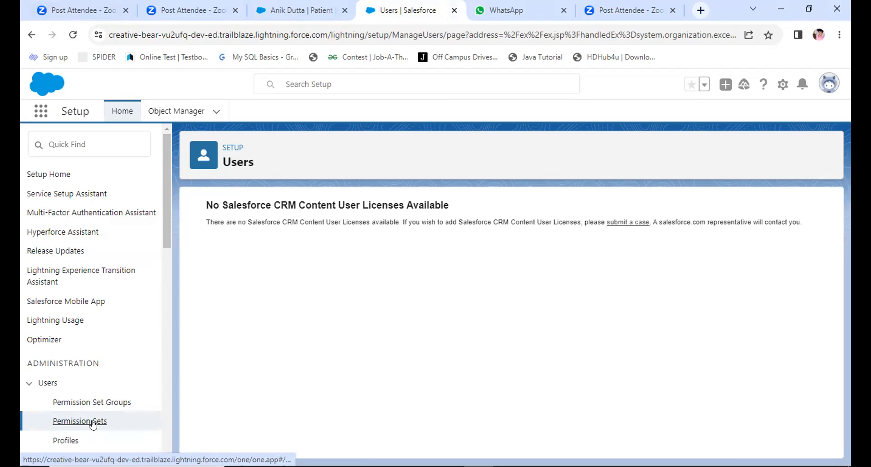
left_click(71, 35)
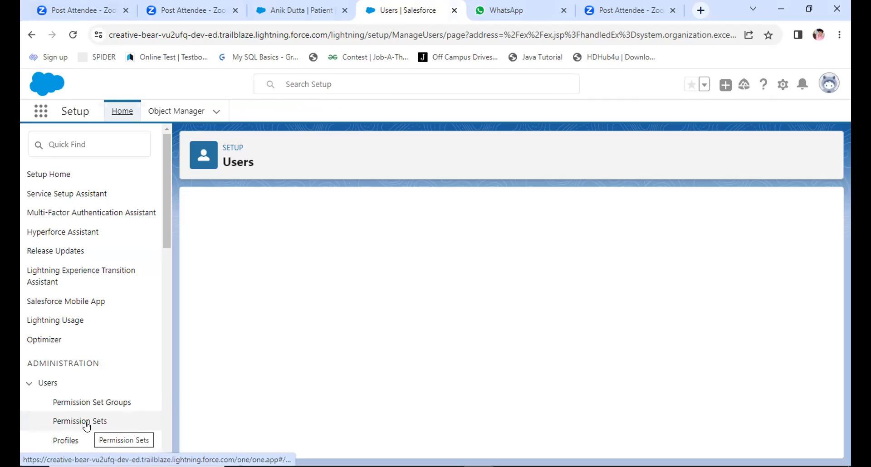
left_click(86, 427)
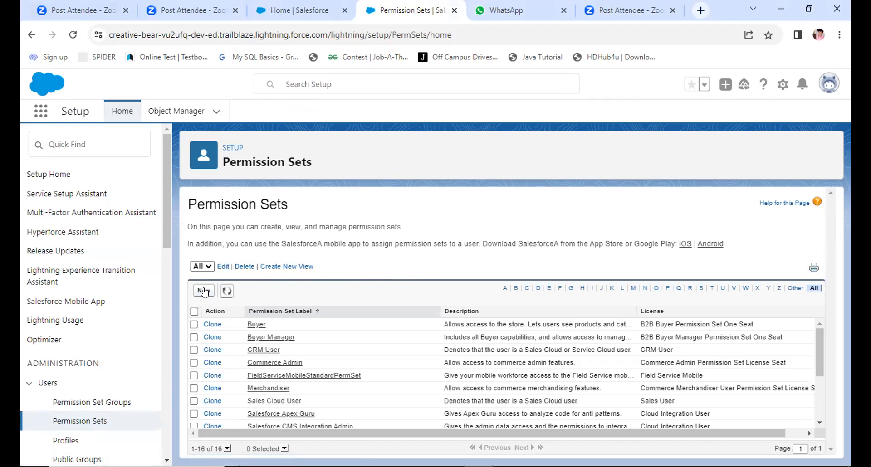
Step: Start a new permission set labelled "Demo Permission Set" with the API name Demo_Permission_Set
left_click(204, 291)
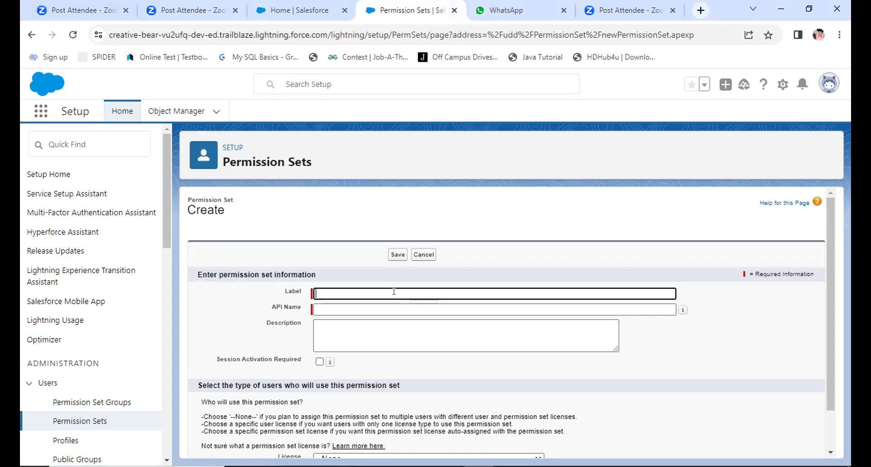
type("Demo")
type("Permission ")
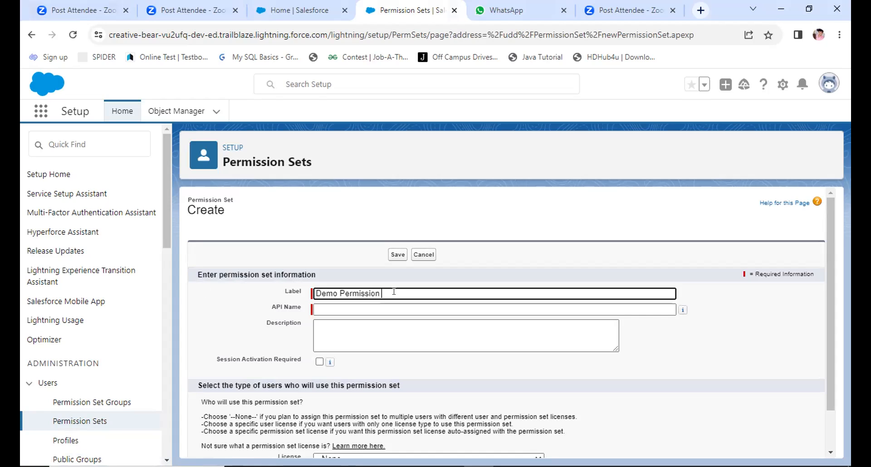
type("Set")
left_click(379, 310)
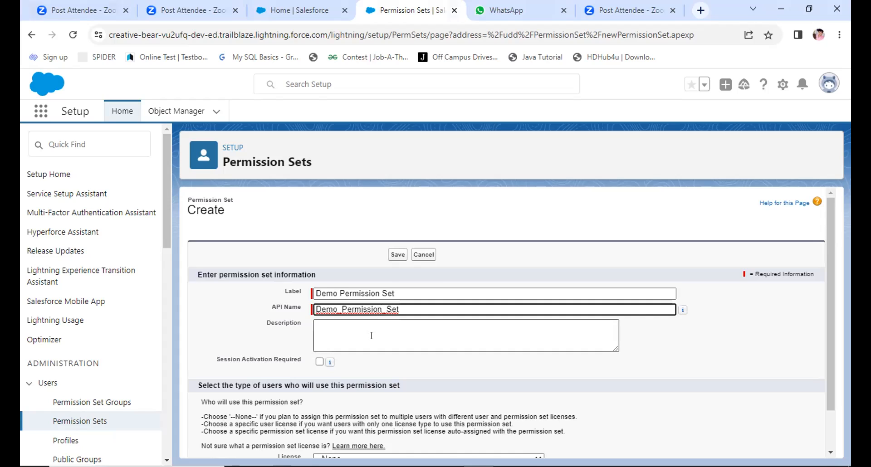
Step: Set the permission set's license to Salesforce, require session activation, and save it
scroll(371, 335, "down", 1)
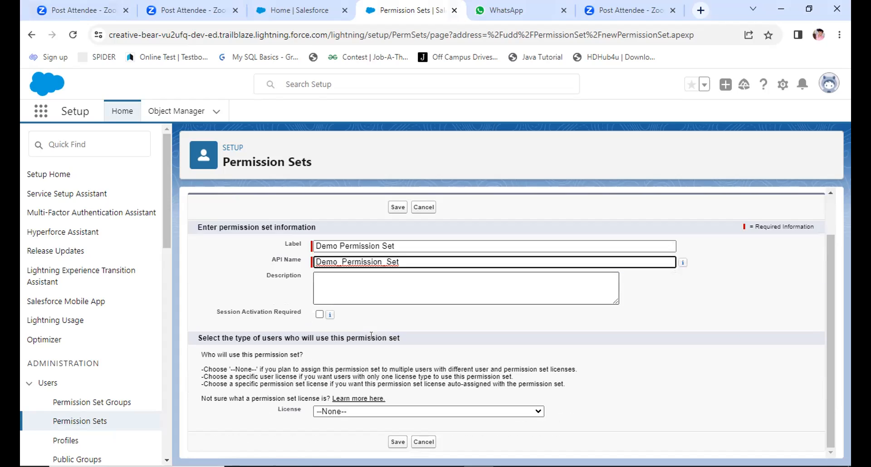
left_click(374, 412)
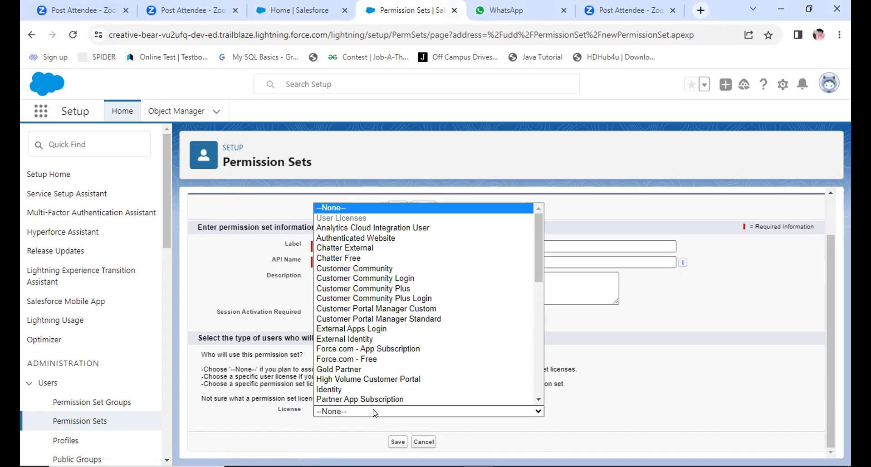
left_click(374, 413)
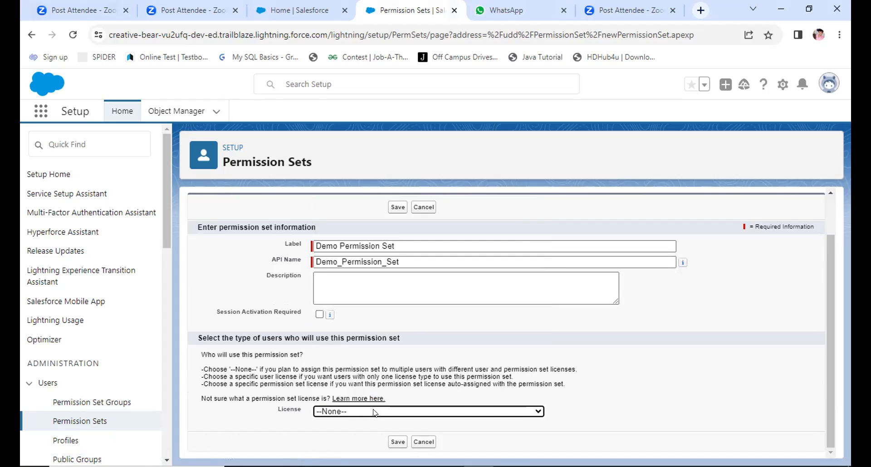
left_click(375, 412)
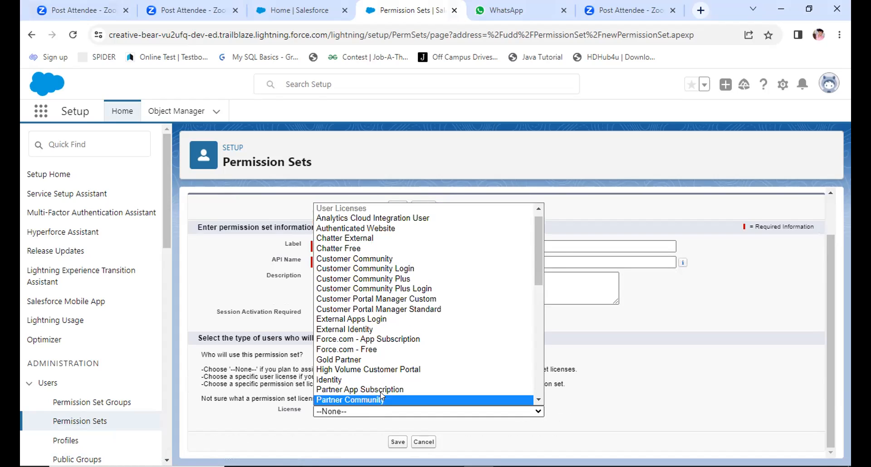
scroll(372, 346, "down", 1)
scroll(373, 350, "down", 4)
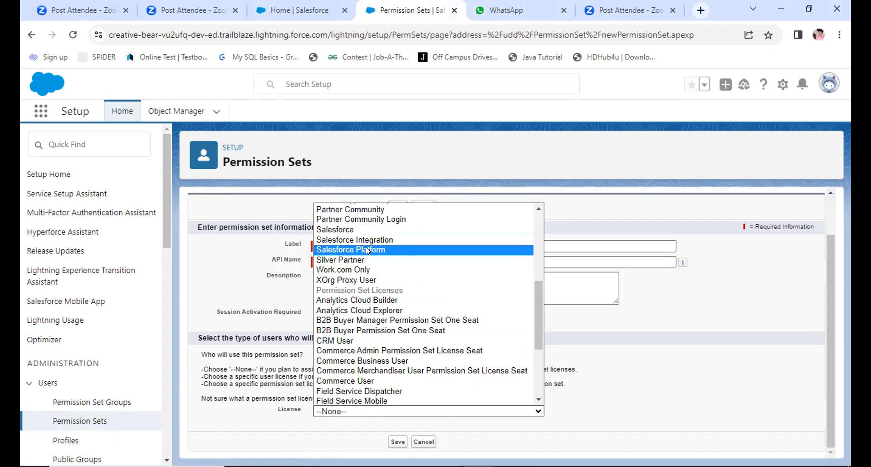
left_click(353, 230)
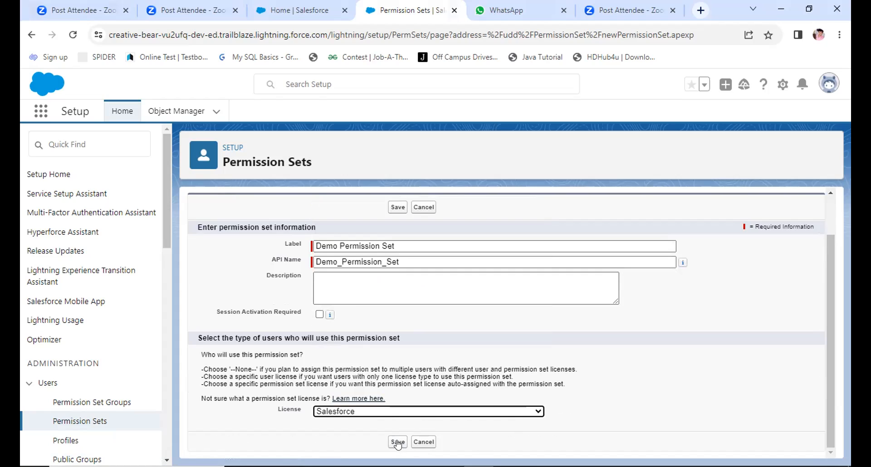
left_click(320, 315)
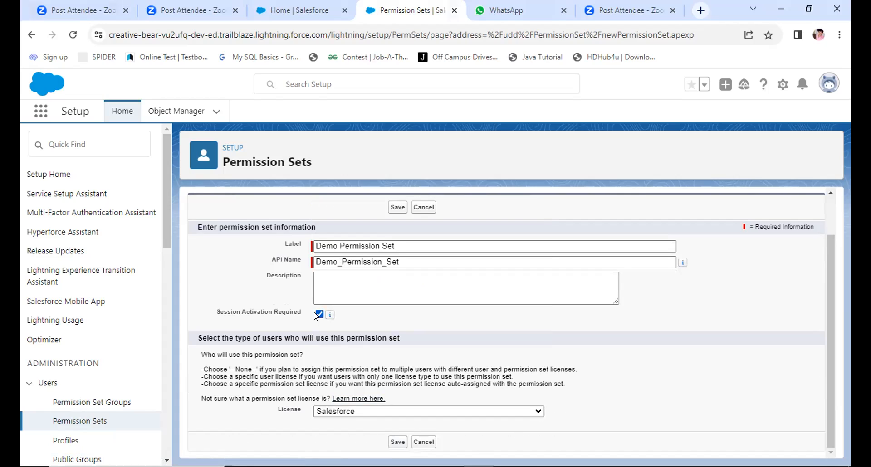
left_click(397, 443)
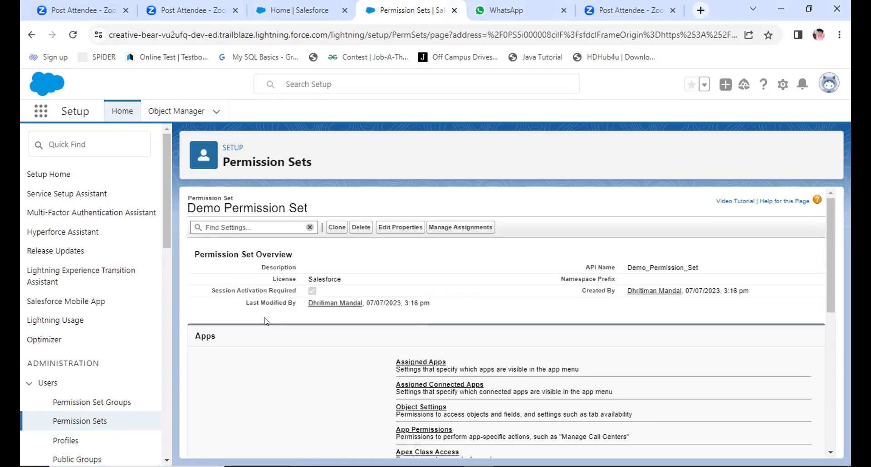
Step: Review the Demo Permission Set overview and open its Object Settings
scroll(266, 322, "down", 1)
scroll(266, 322, "up", 1)
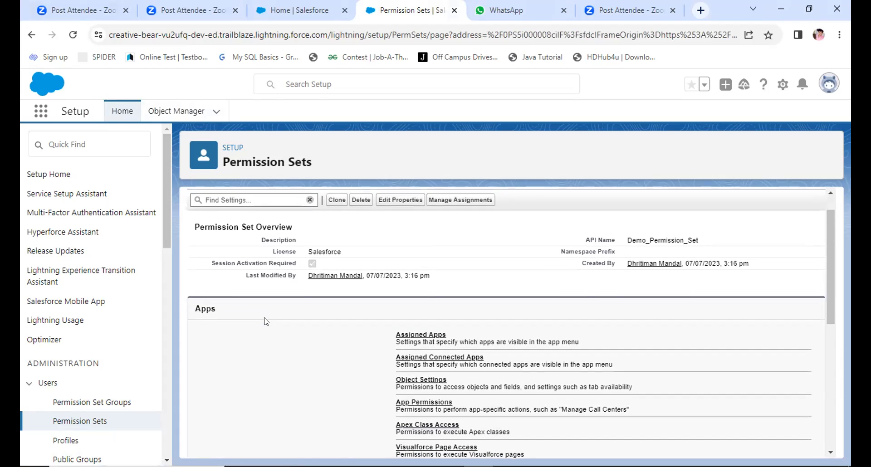
scroll(266, 322, "up", 1)
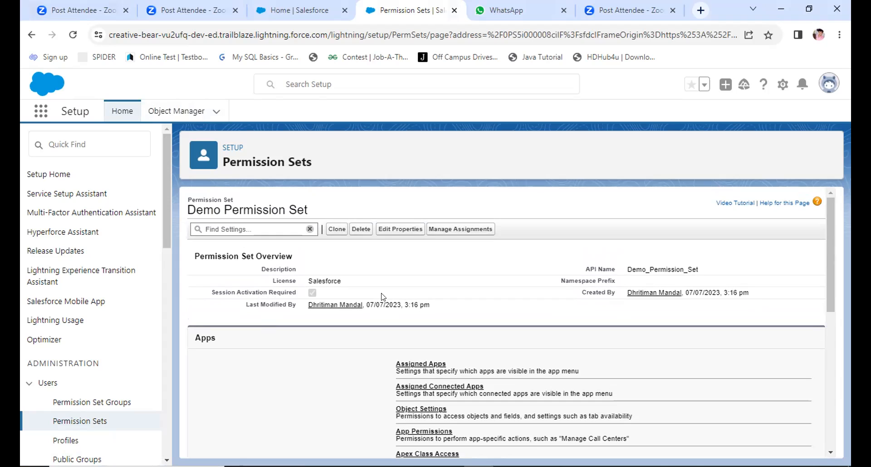
scroll(382, 297, "down", 3)
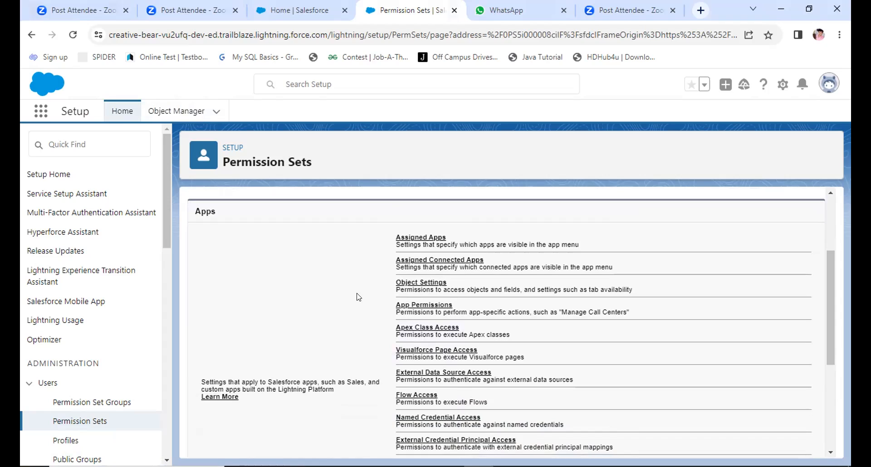
left_click(409, 282)
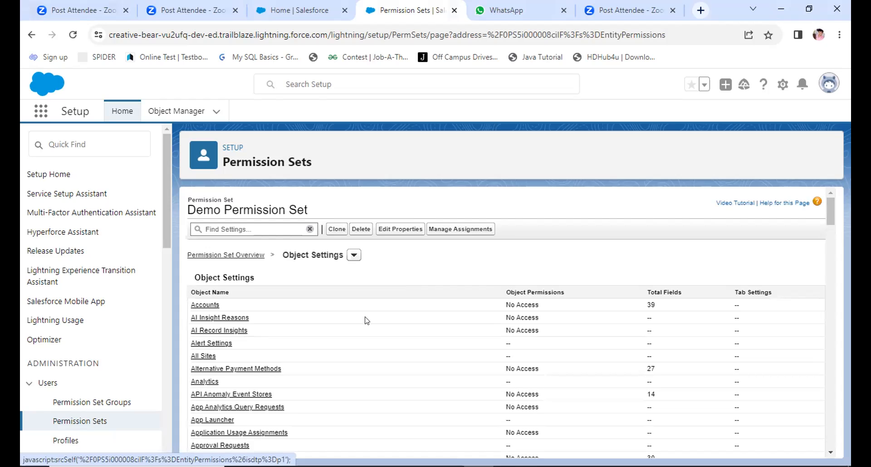
Step: Examine the list of objects and their permissions in the permission set's object settings
scroll(367, 321, "down", 2)
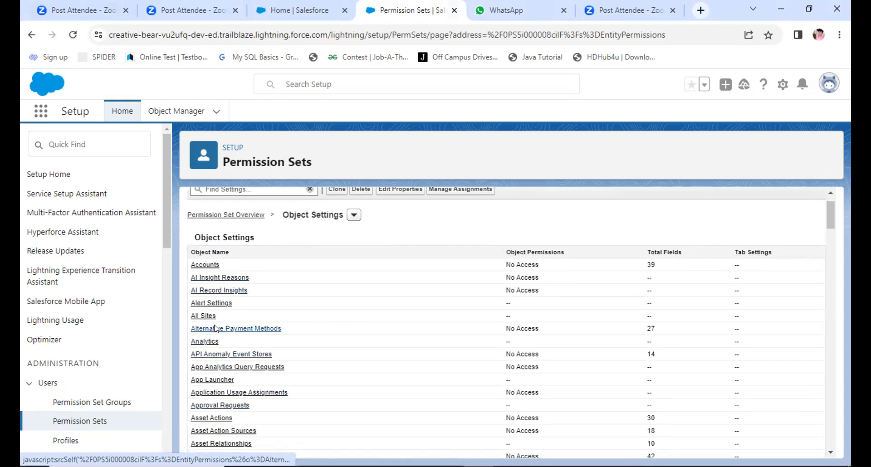
scroll(329, 379, "down", 2)
scroll(329, 379, "down", 3)
scroll(329, 379, "down", 6)
scroll(329, 379, "down", 3)
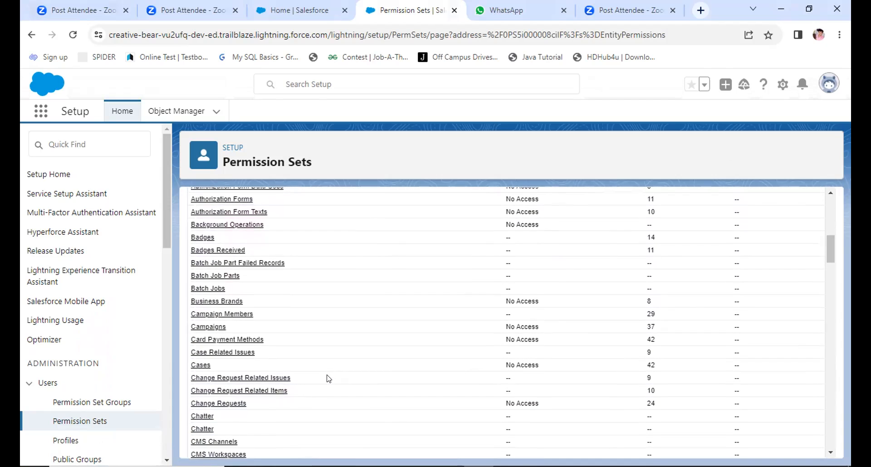
scroll(329, 378, "down", 1)
scroll(329, 379, "up", 3)
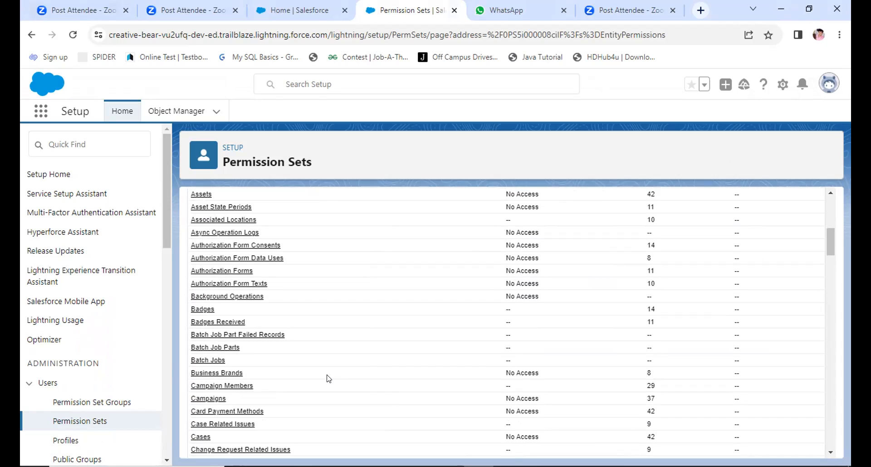
scroll(329, 379, "down", 5)
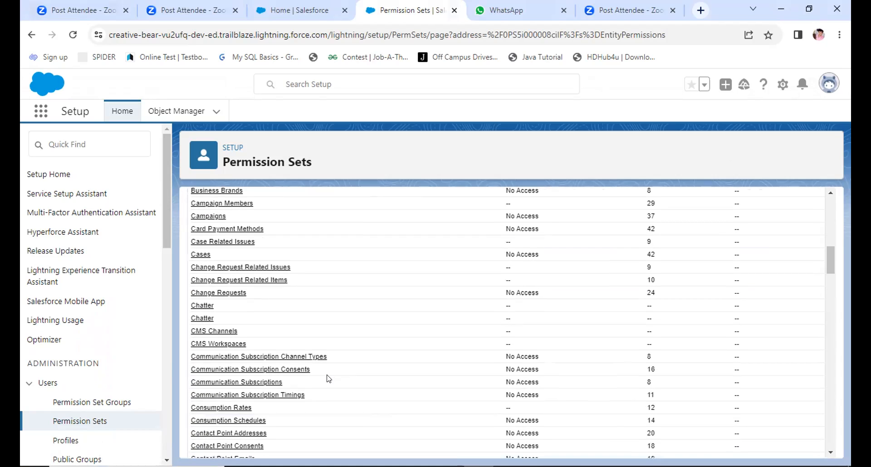
scroll(330, 379, "down", 1)
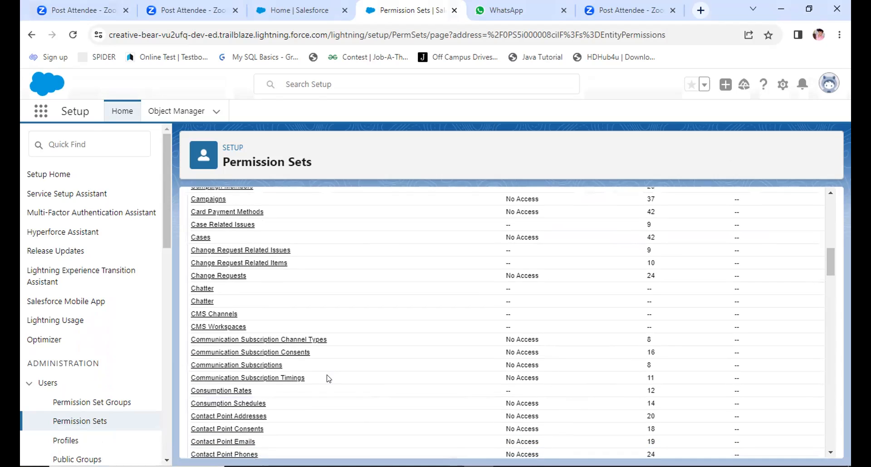
scroll(329, 379, "up", 10)
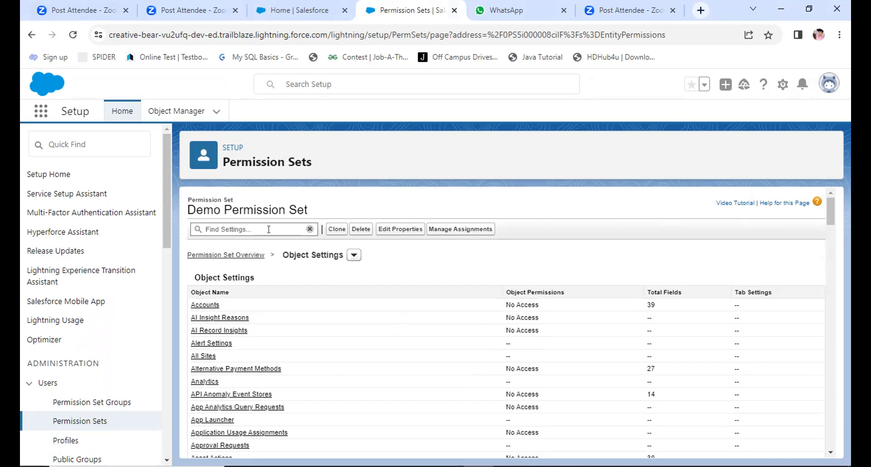
Step: Search the permission set's settings for "Patient" and open the Patients object settings
left_click(259, 229)
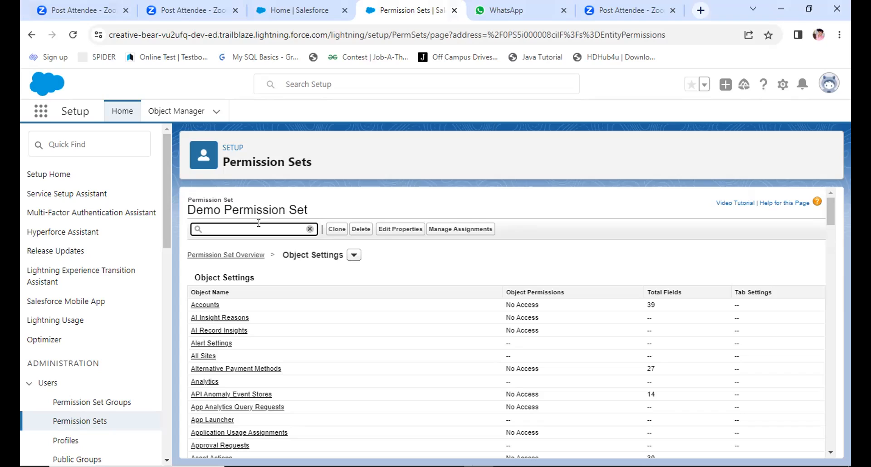
type("Patient")
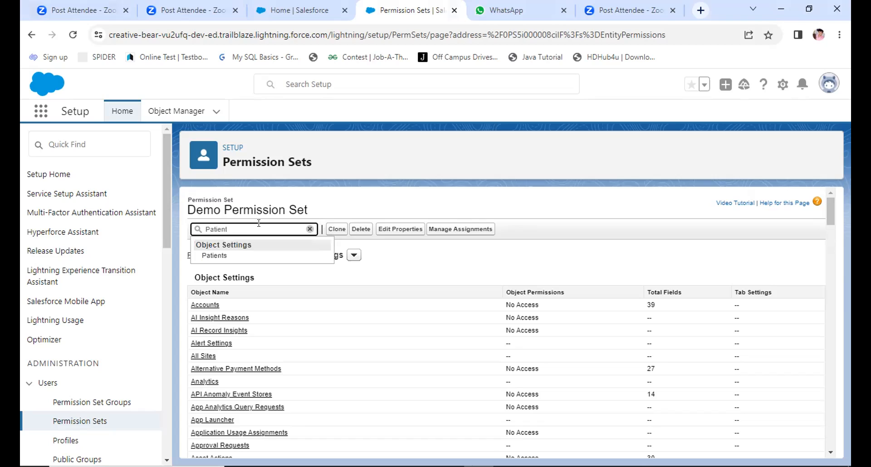
left_click(230, 255)
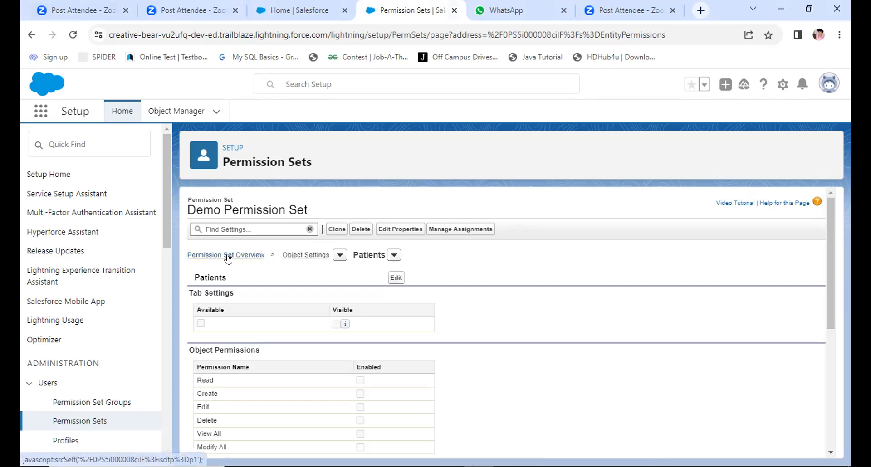
Step: Edit the Patients settings and enable the Read, Create, Edit, Delete, View All and Modify All object permissions
scroll(230, 336, "down", 2)
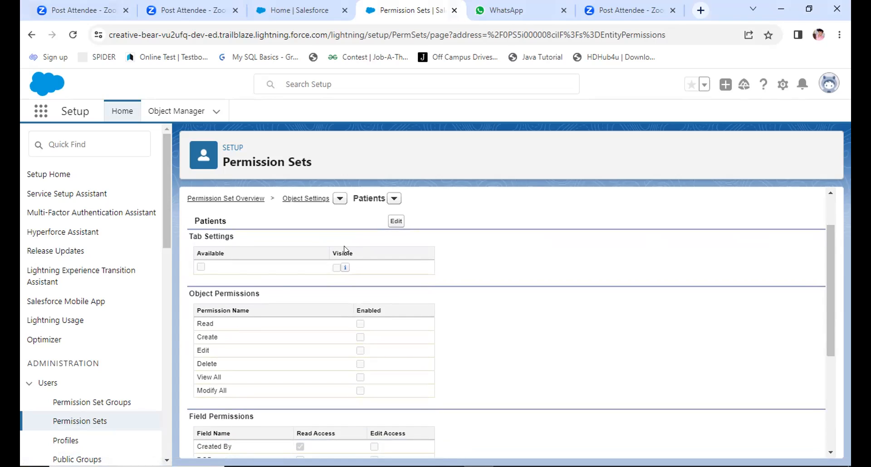
left_click(395, 222)
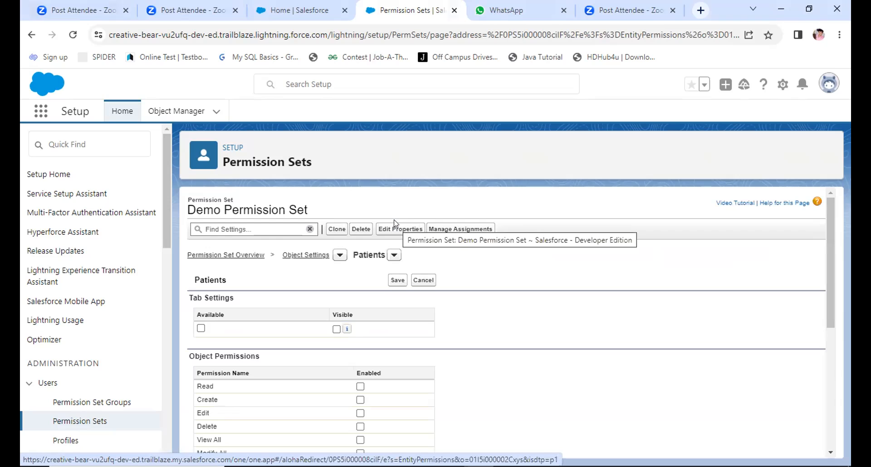
scroll(326, 322, "down", 2)
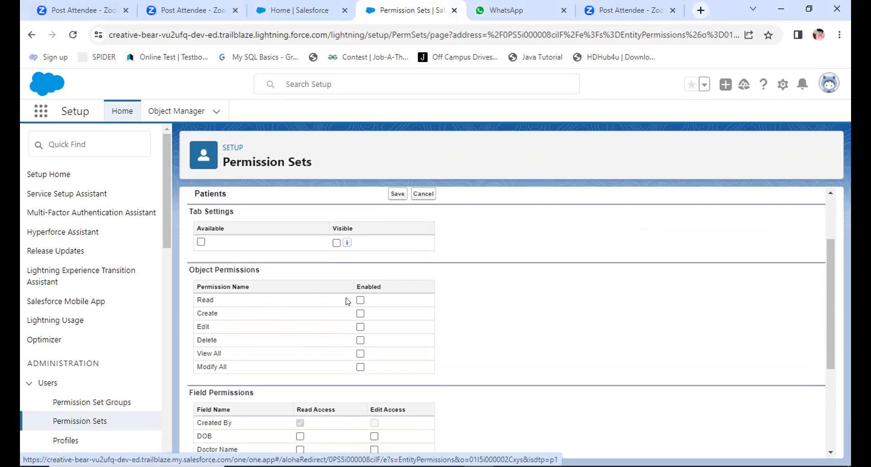
left_click(360, 301)
left_click(358, 316)
left_click(359, 326)
left_click(359, 341)
left_click(359, 354)
left_click(360, 367)
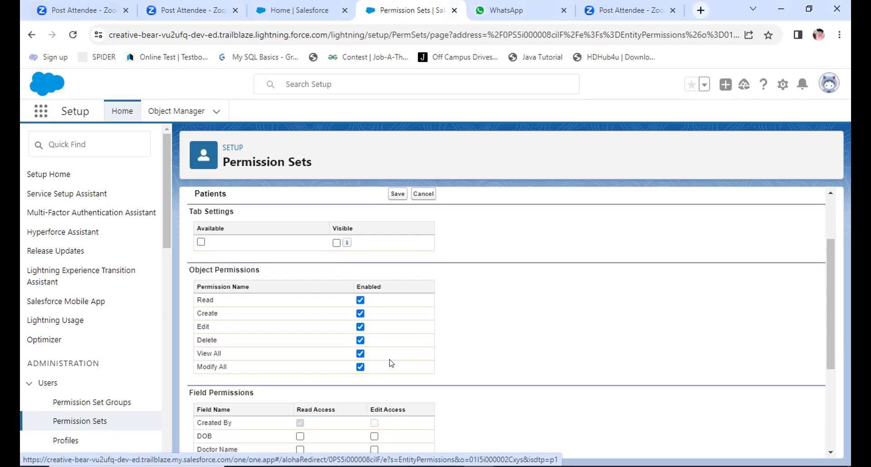
Step: Grant read access to the DOB, Doctor Name, Due Amount, Fees and Paid Amount fields, plus edit access to Doctor Name
scroll(395, 360, "down", 3)
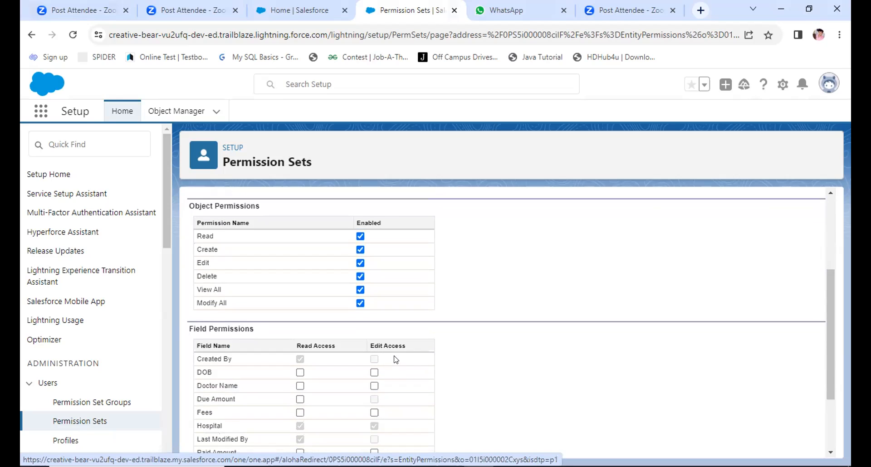
scroll(396, 360, "down", 5)
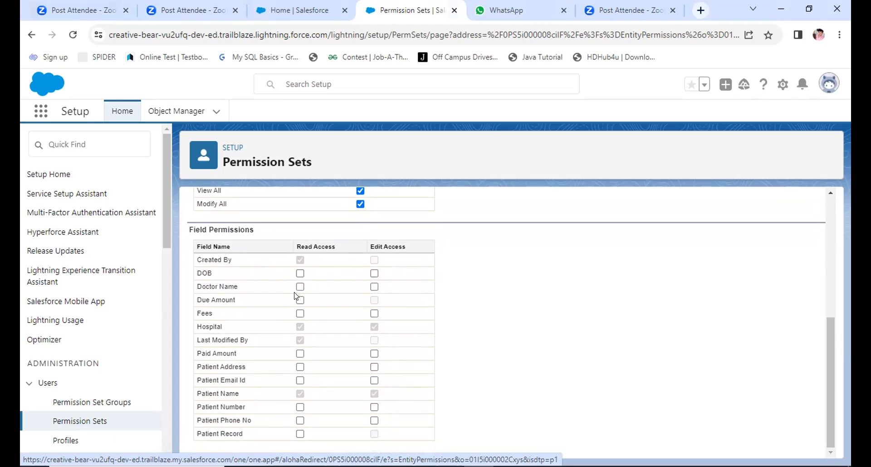
left_click(299, 272)
left_click(300, 287)
left_click(374, 287)
left_click(300, 301)
left_click(300, 314)
left_click(300, 354)
scroll(503, 288, "up", 5)
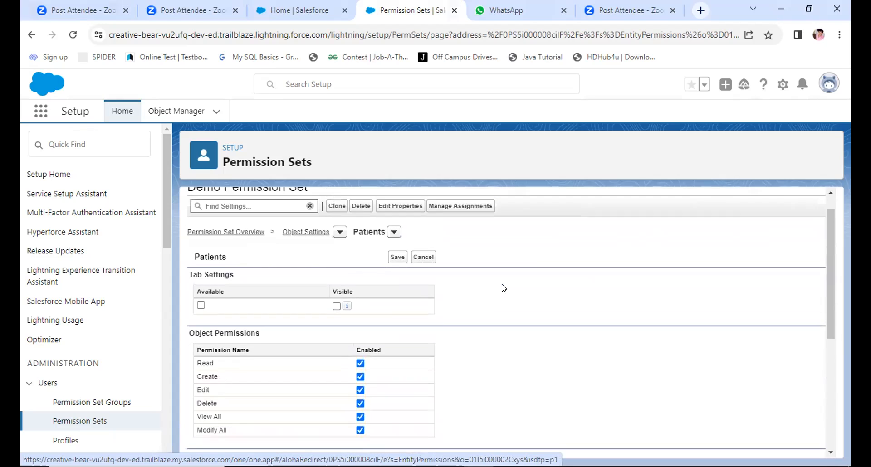
Step: Save the Patients object settings and open the user assignments of Demo Permission Set
left_click(398, 281)
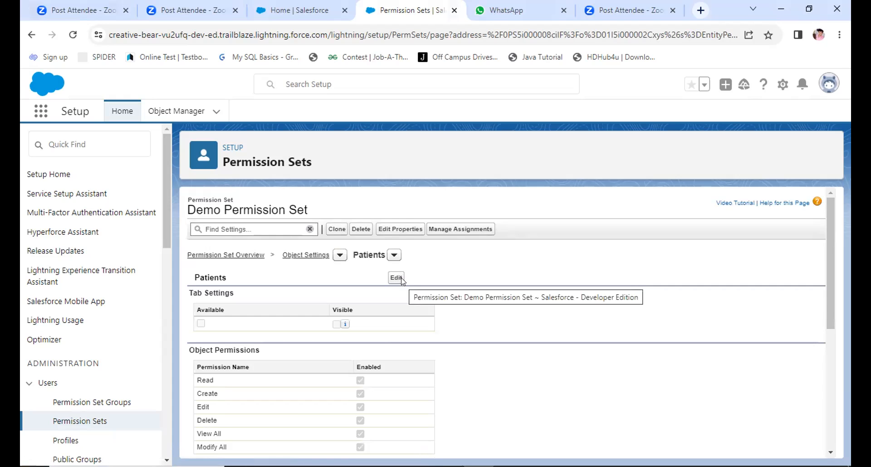
scroll(399, 282, "down", 1)
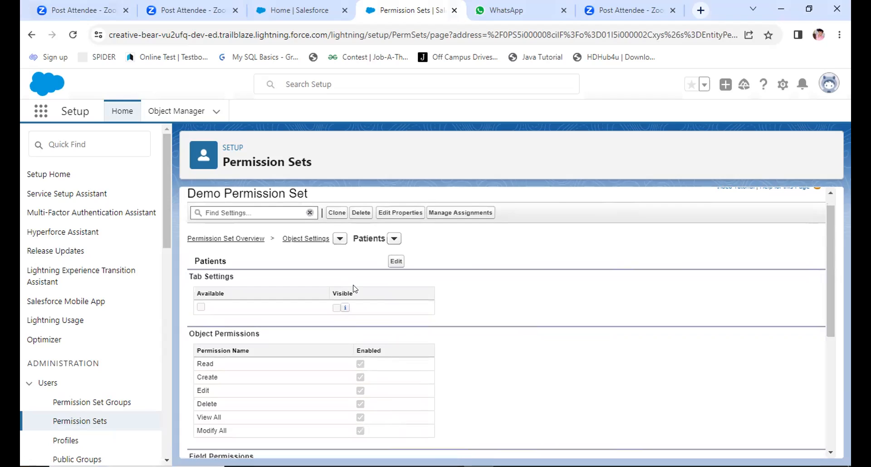
left_click(453, 212)
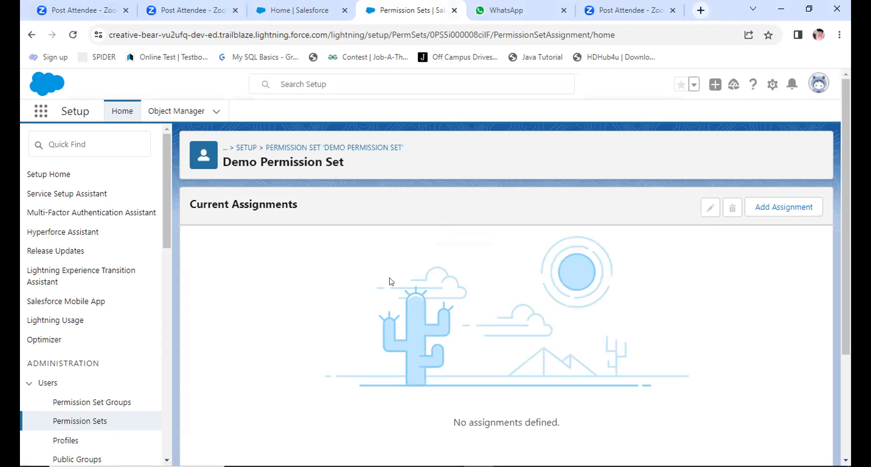
scroll(390, 281, "down", 3)
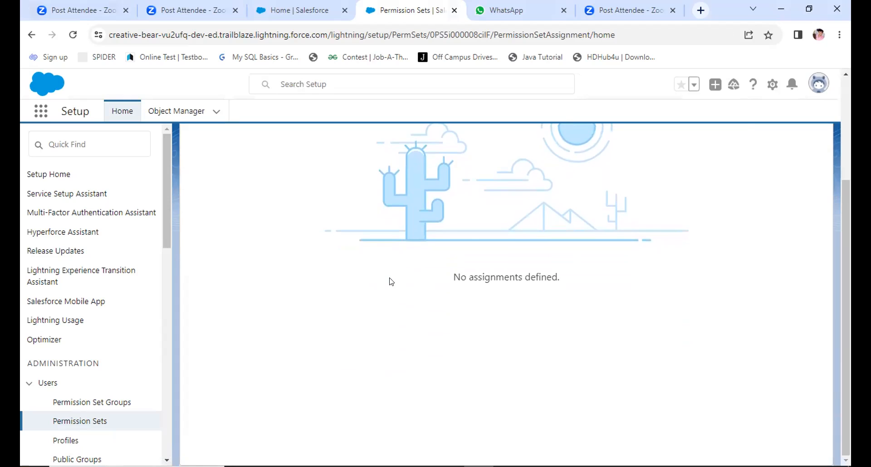
scroll(390, 281, "up", 3)
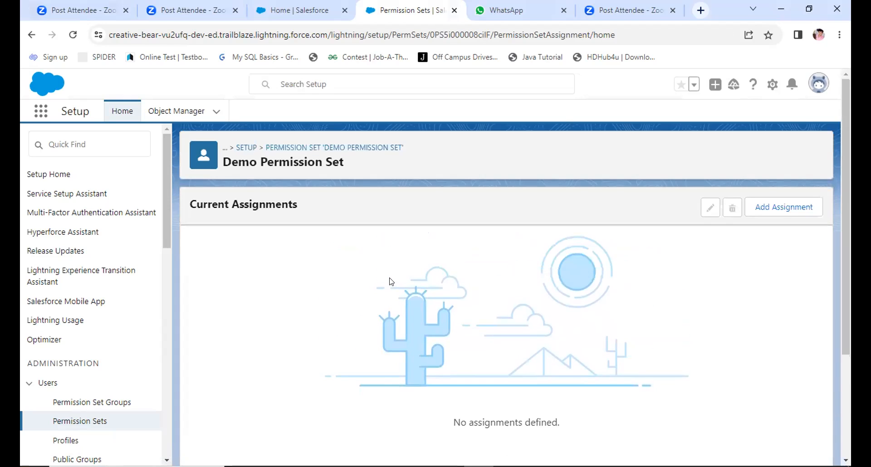
Step: Try to assign the permission set to the user with the Doctor Profile, with no expiration date
left_click(767, 209)
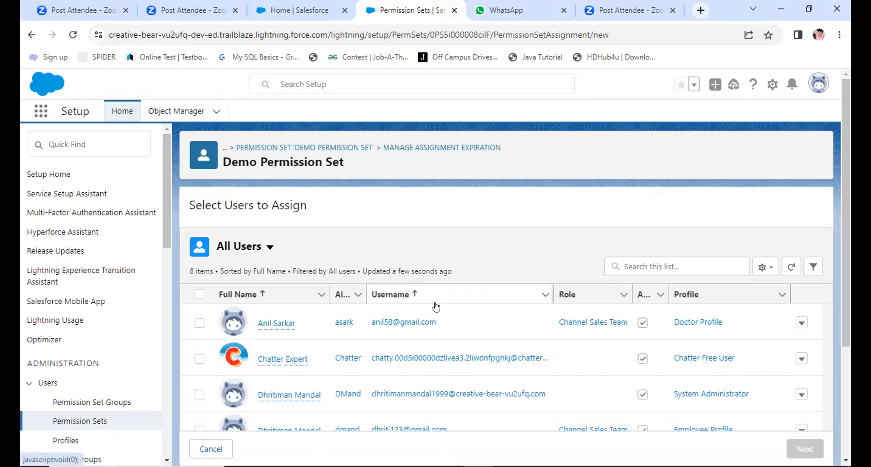
scroll(436, 307, "down", 3)
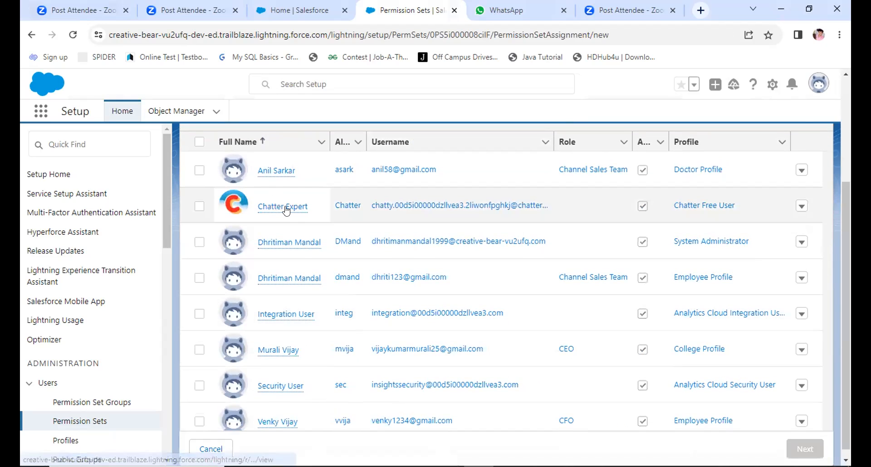
scroll(399, 219, "up", 1)
scroll(405, 220, "up", 1)
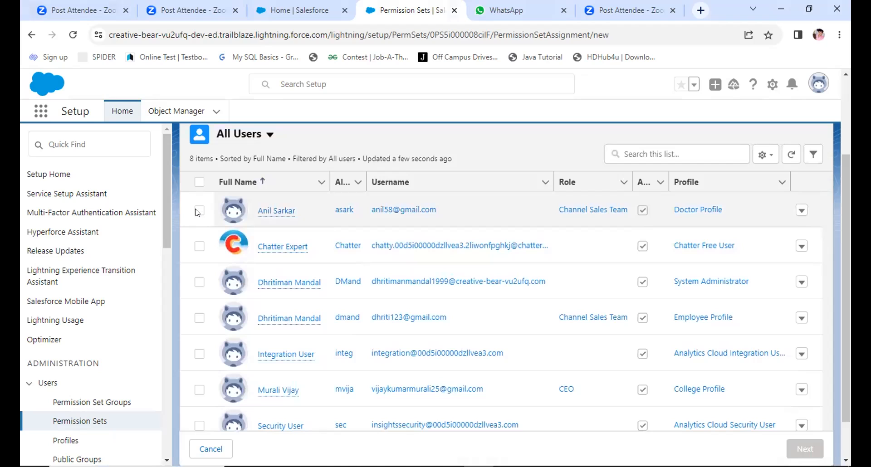
left_click(199, 211)
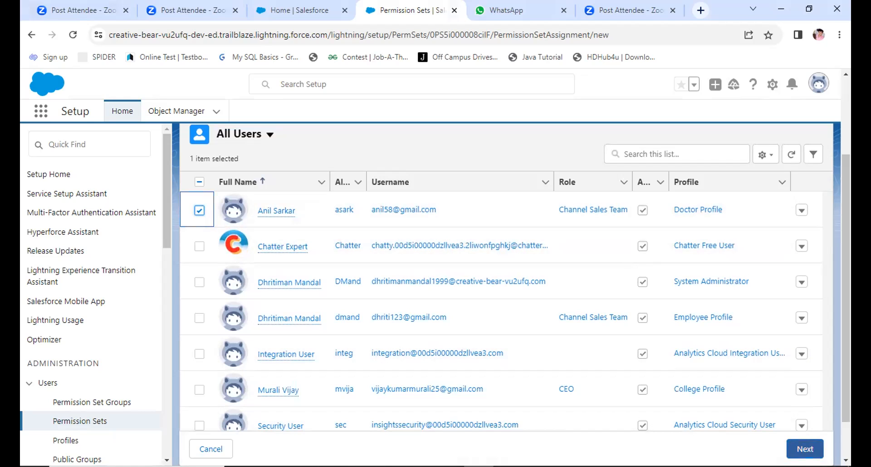
left_click(805, 450)
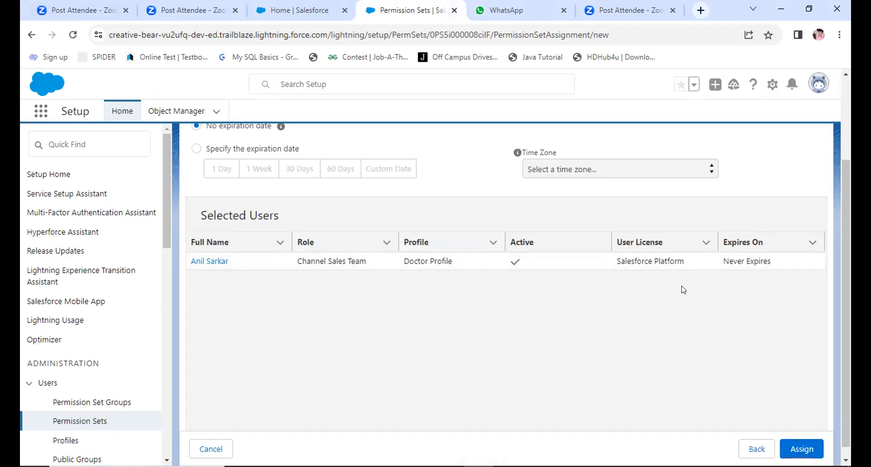
scroll(682, 289, "up", 2)
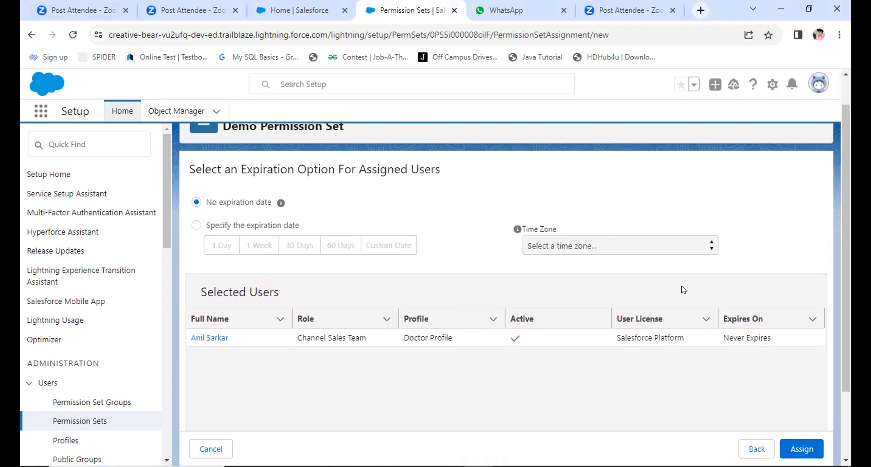
left_click(801, 449)
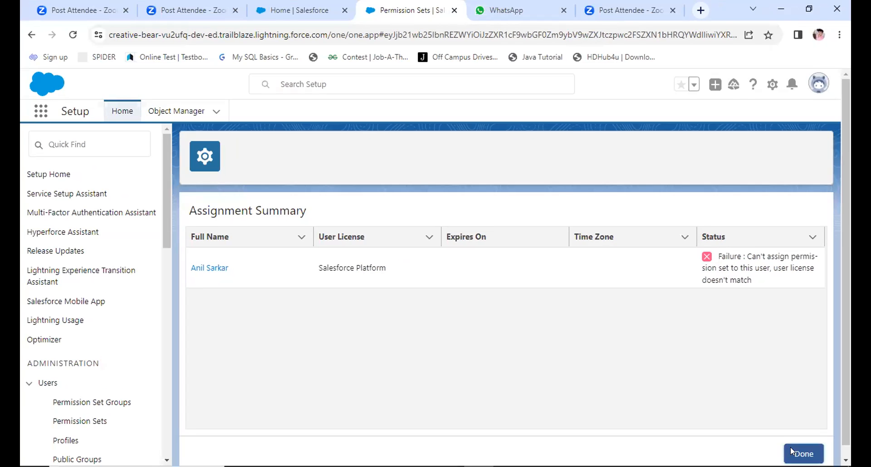
left_click(814, 464)
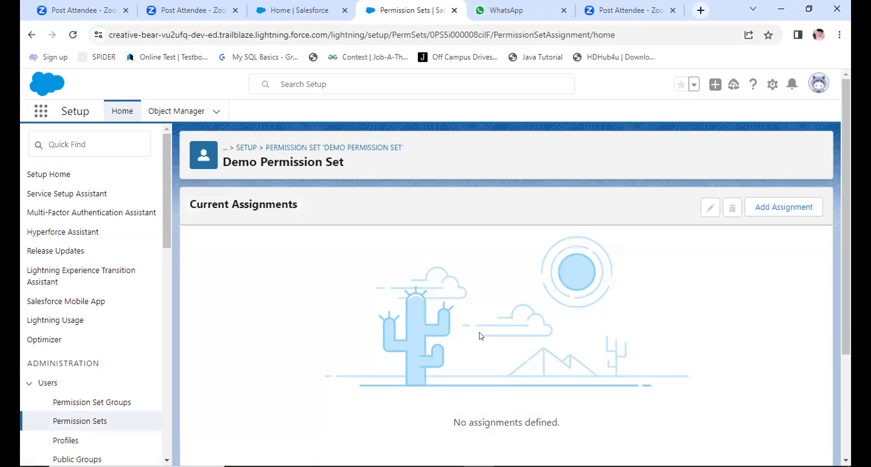
Step: Assign Demo Permission Set to the user with the System Administrator profile, with no expiration date
left_click(777, 210)
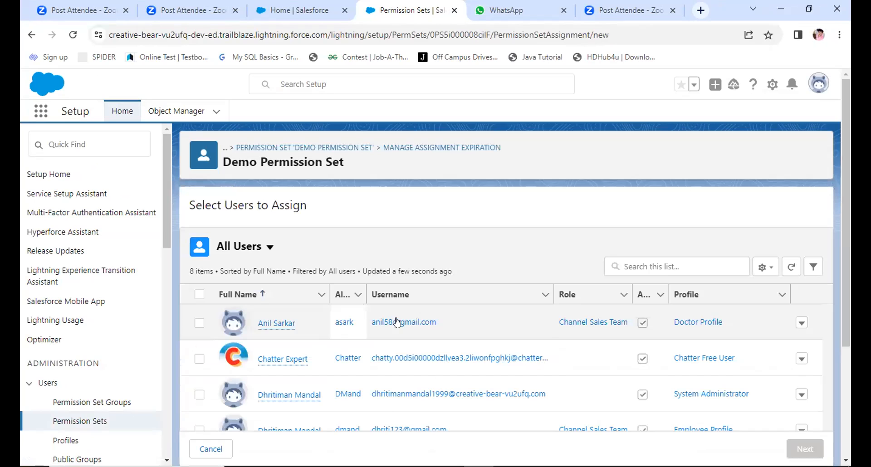
scroll(417, 344, "down", 2)
scroll(417, 344, "down", 1)
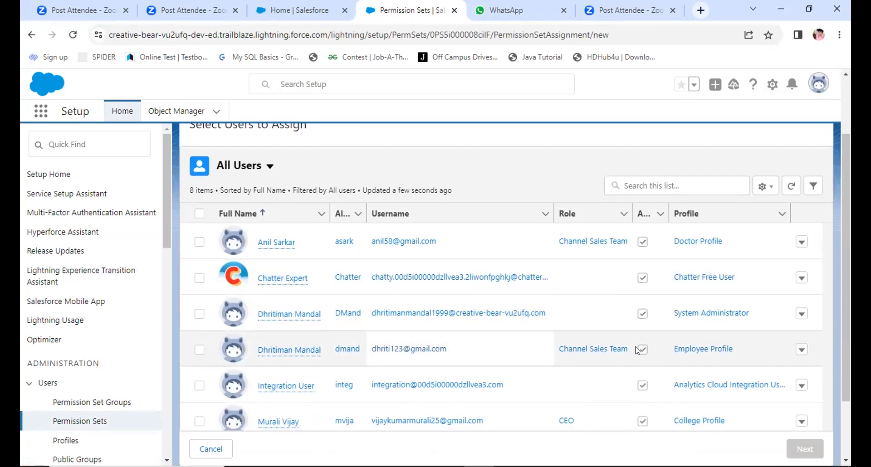
left_click(199, 350)
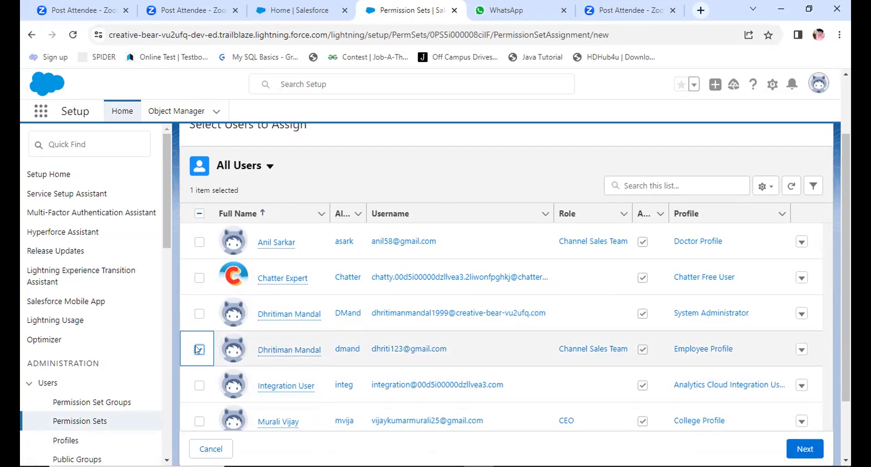
left_click(200, 314)
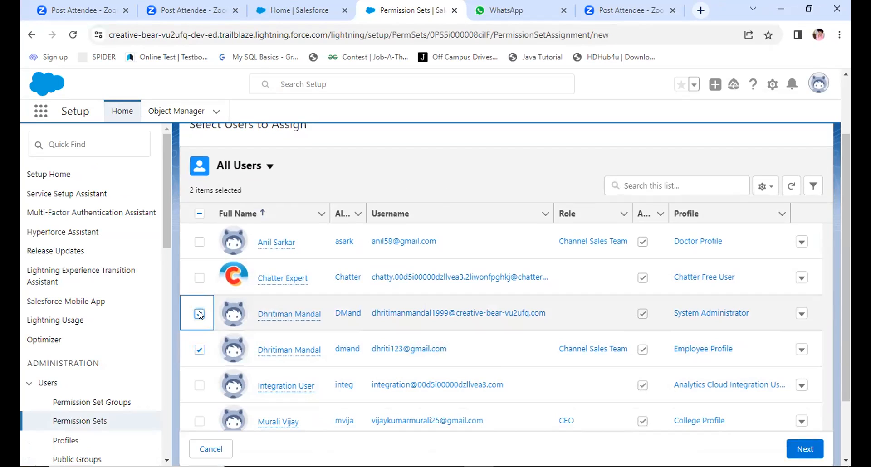
left_click(200, 351)
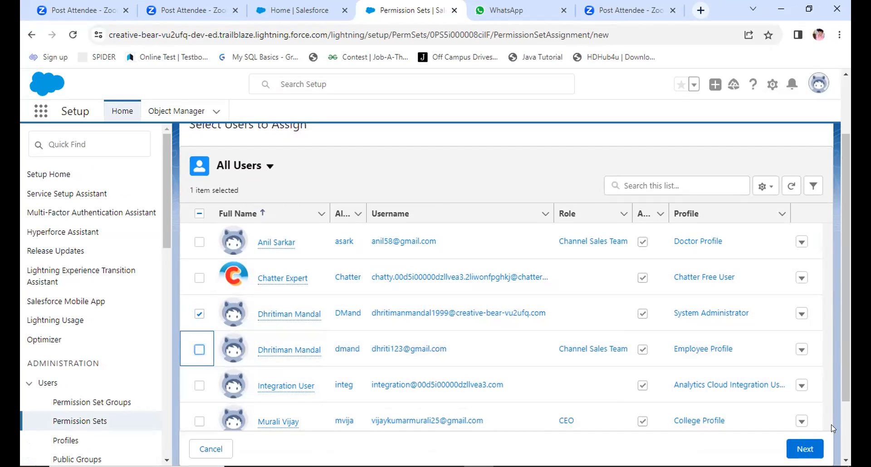
left_click(797, 450)
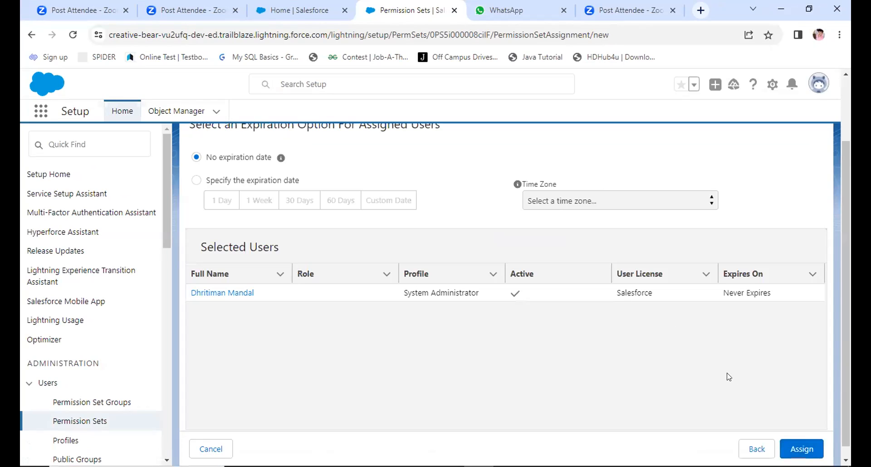
left_click(796, 446)
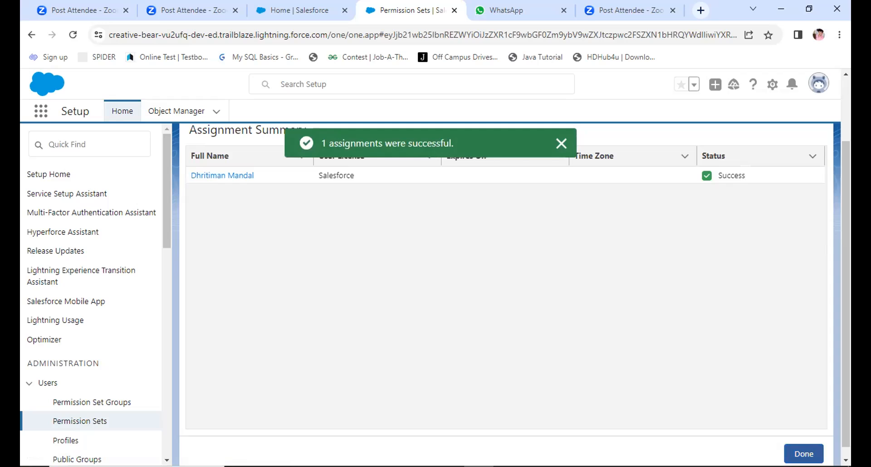
left_click(804, 454)
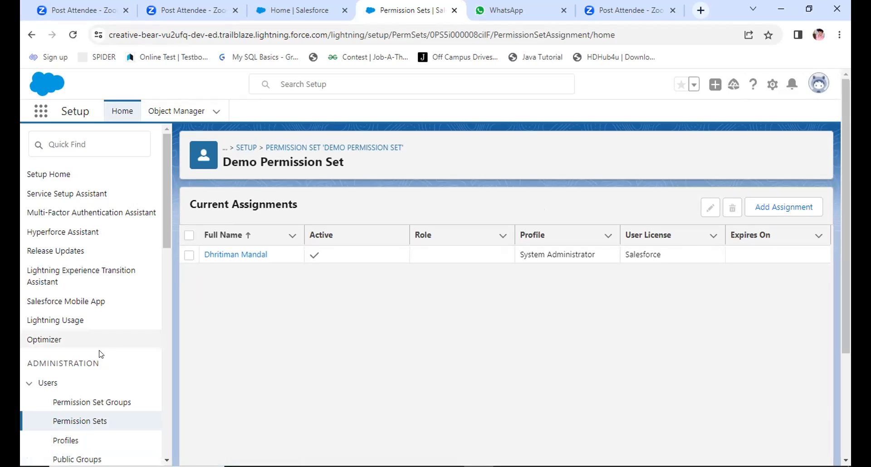
Step: Start a new permission set labelled Demo Permission Set1 with API name Demo_Permission_Set1 and require session activation
left_click(76, 423)
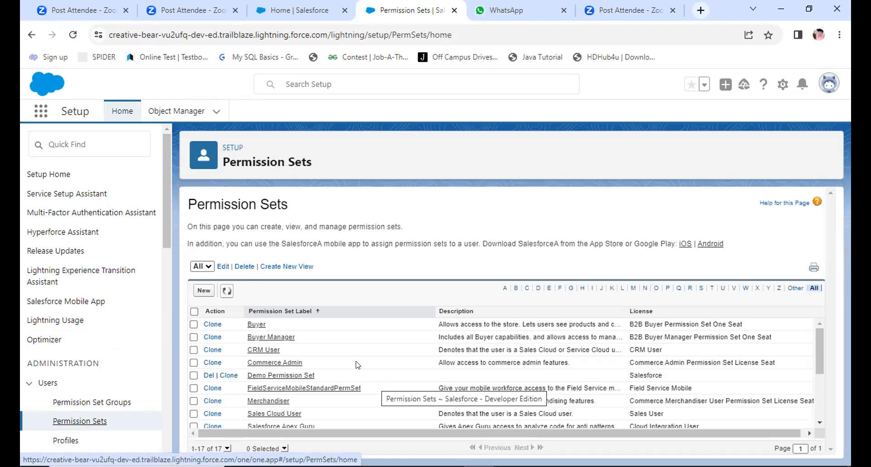
left_click(206, 292)
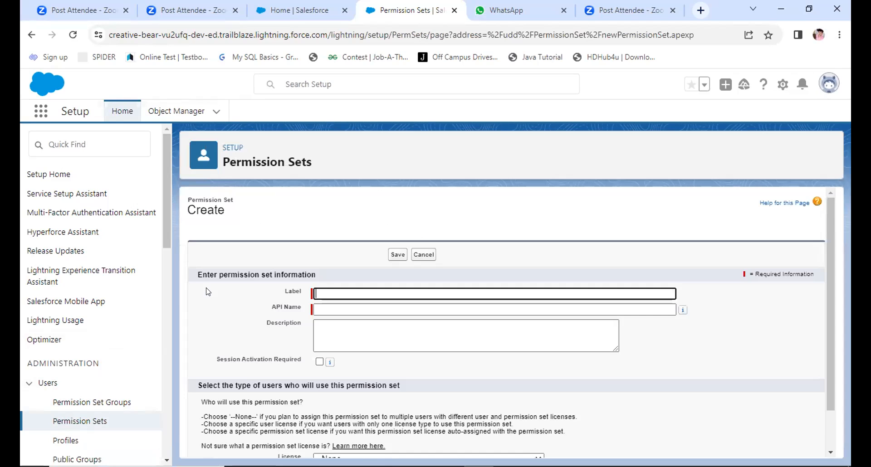
left_click(358, 289)
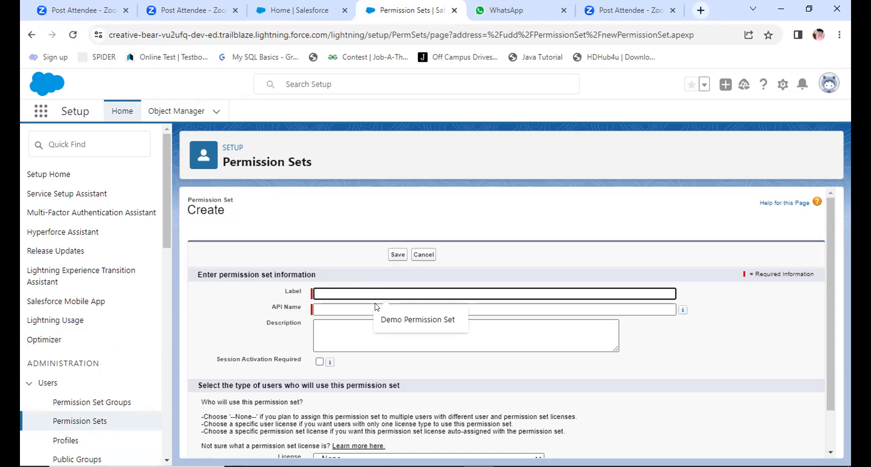
left_click(386, 318)
type("1")
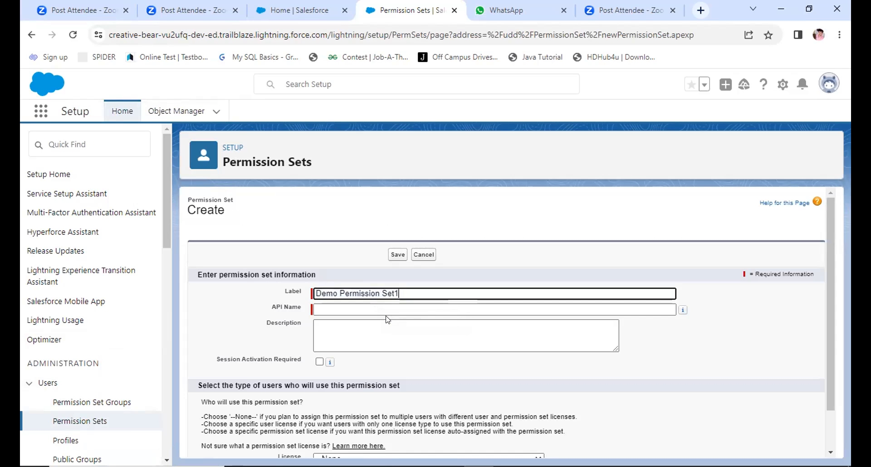
left_click(367, 309)
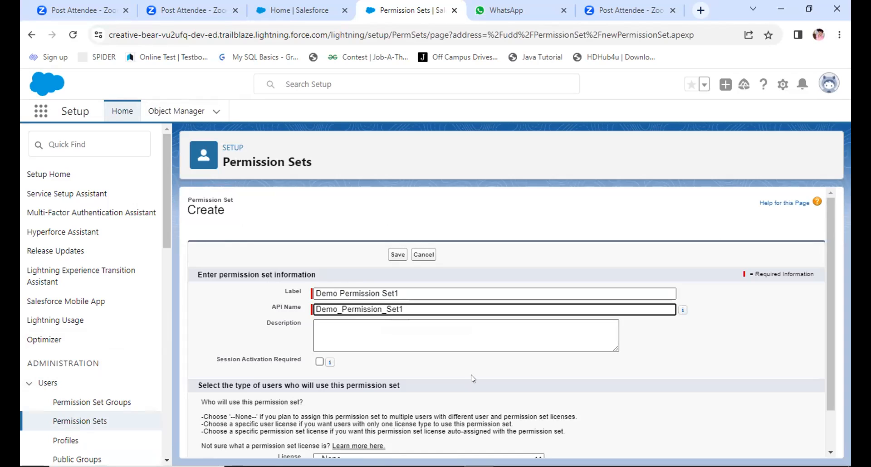
left_click(319, 362)
scroll(473, 379, "down", 1)
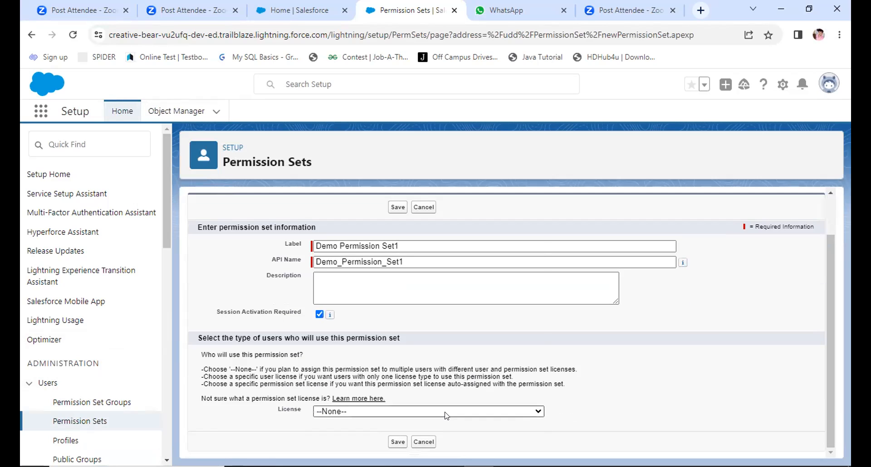
Step: Try the Standard Einstein Activity Capture User license, and set the license back to --None--
left_click(447, 412)
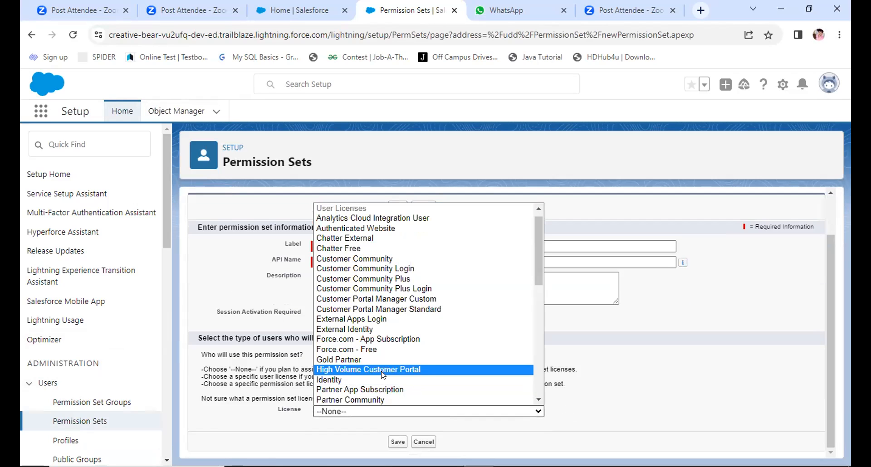
scroll(381, 354, "down", 10)
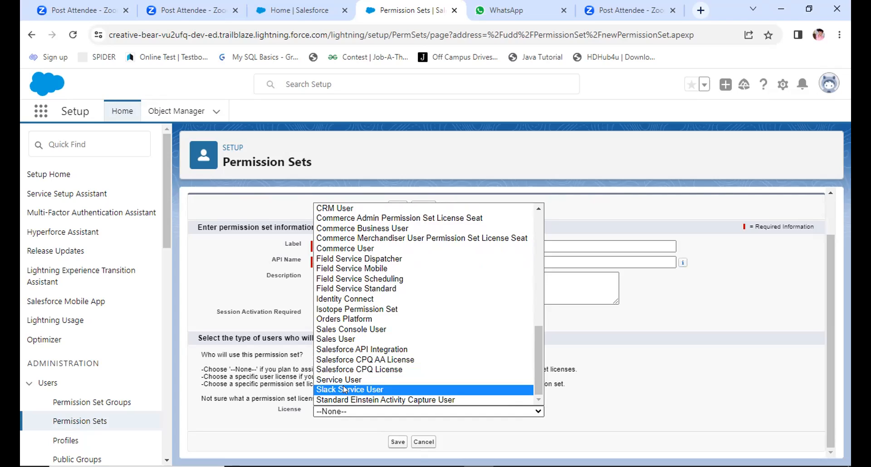
left_click(335, 399)
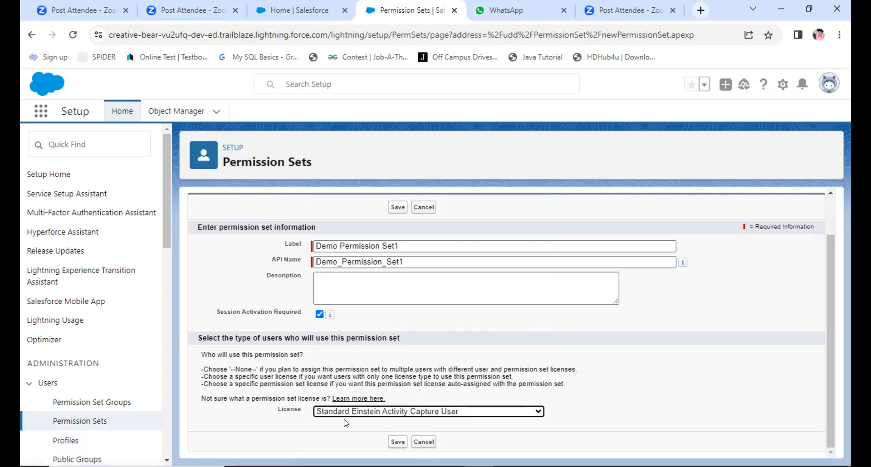
left_click(391, 412)
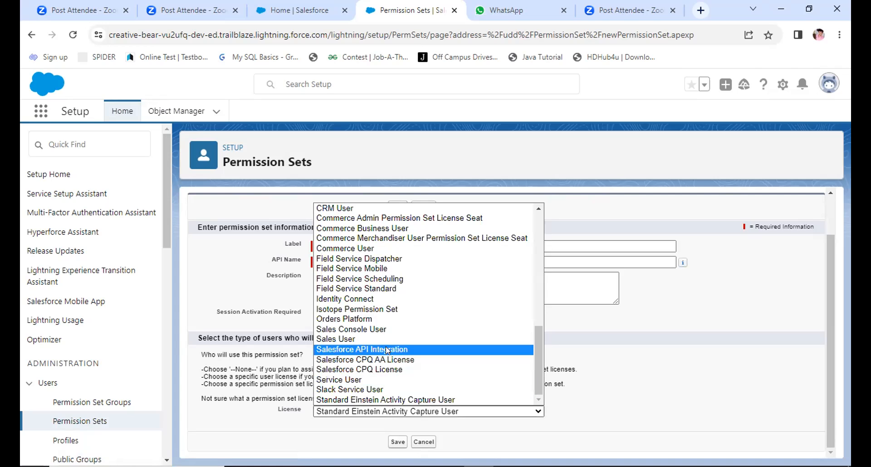
scroll(387, 348, "up", 3)
scroll(385, 346, "up", 5)
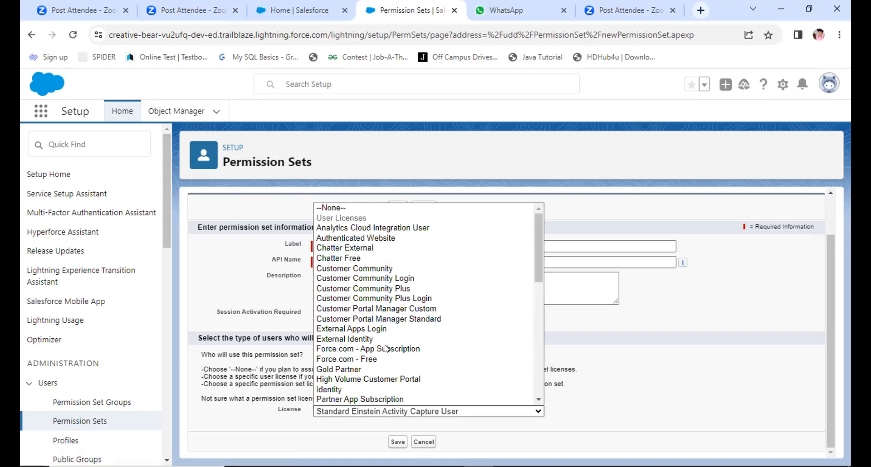
left_click(343, 210)
Step: Save the new permission set and open its App Permissions
left_click(398, 443)
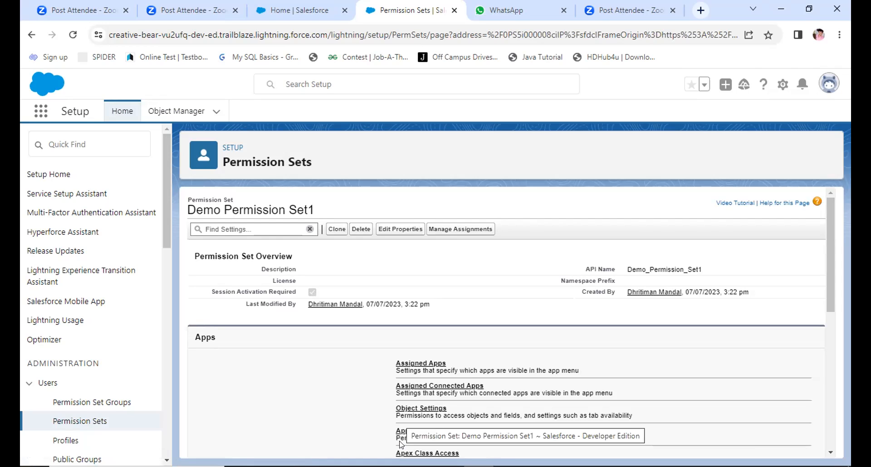
scroll(348, 405, "down", 1)
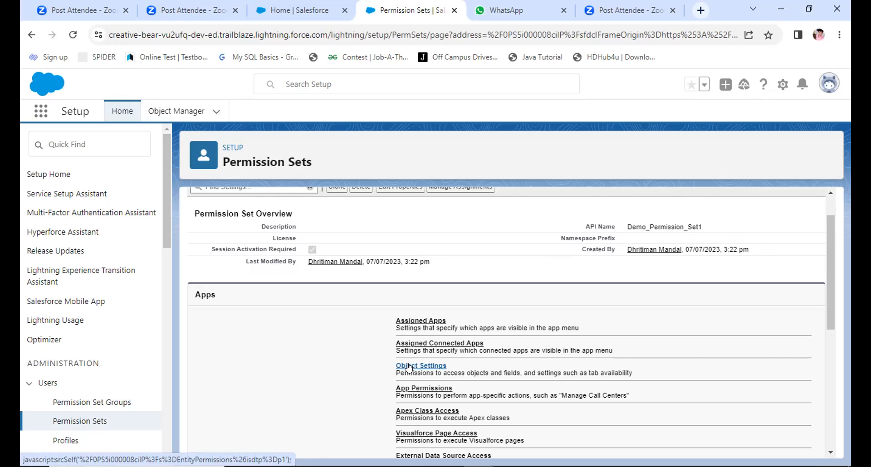
left_click(405, 391)
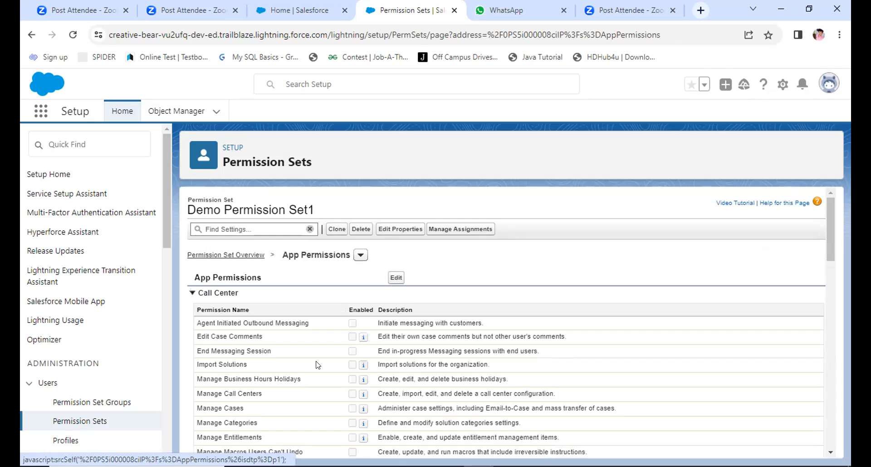
Step: Switch Demo Permission Set1 from its App Permissions to its Assigned Apps settings
scroll(318, 365, "down", 1)
scroll(317, 365, "up", 1)
left_click(263, 229)
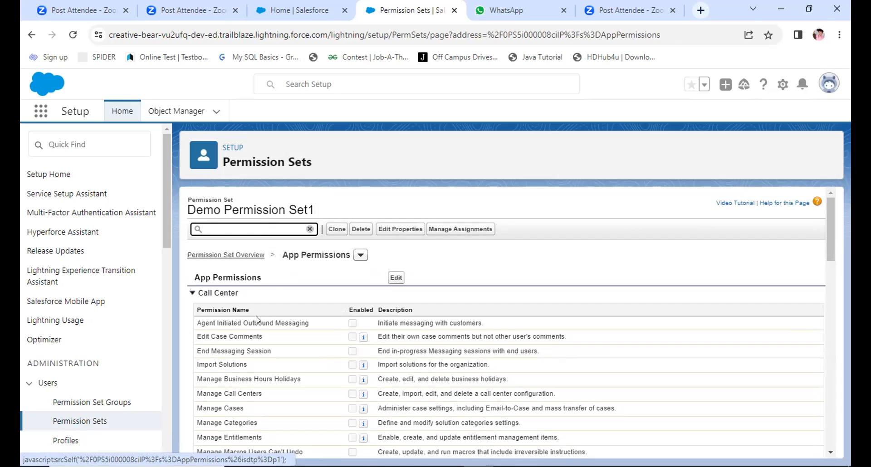
left_click(356, 257)
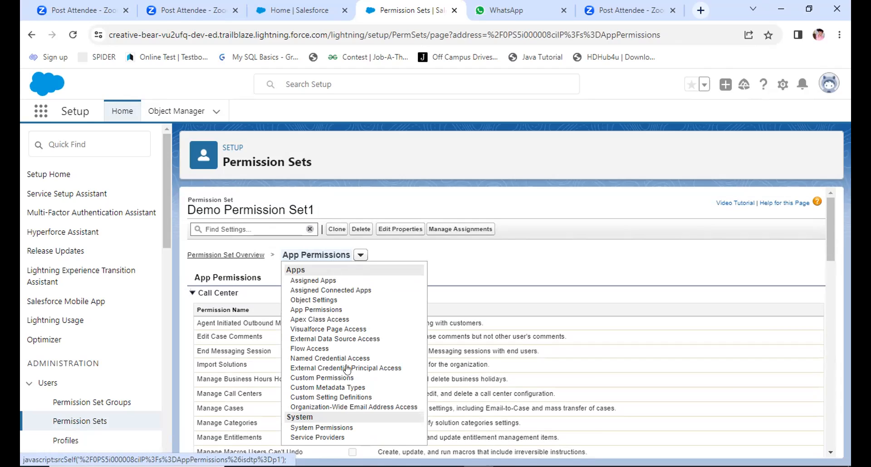
scroll(319, 262, "down", 1)
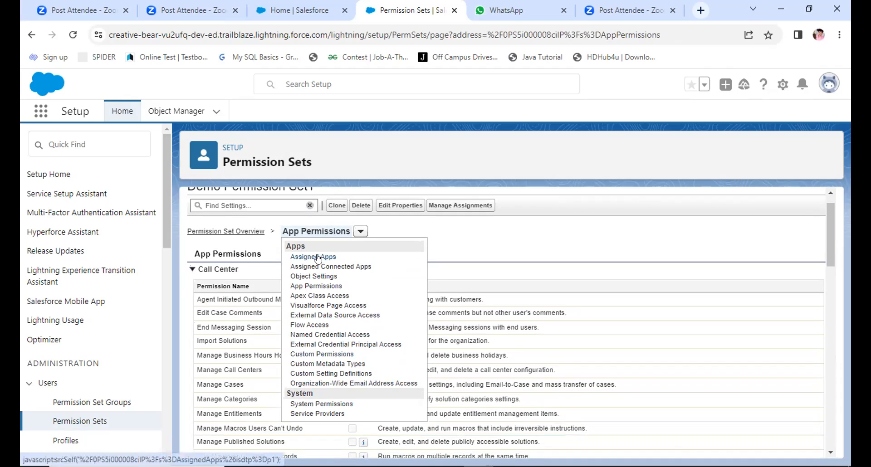
left_click(318, 258)
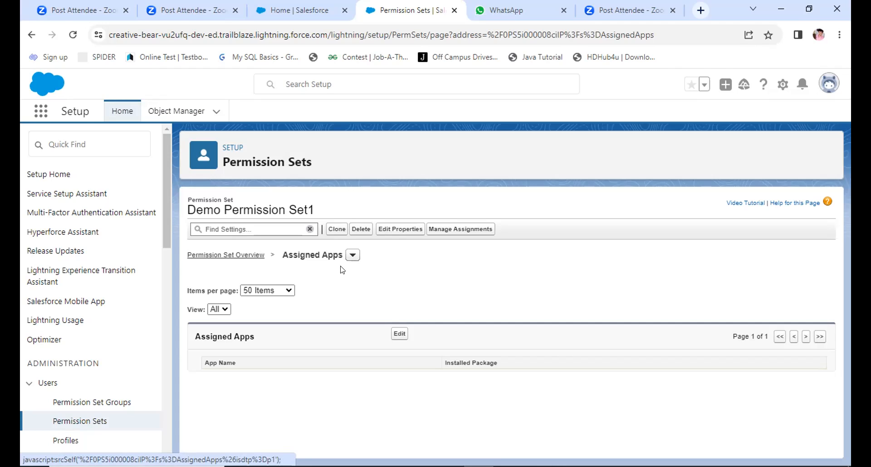
Step: Enable HOSPITAL APP (HOSPITAL_APP) in the Assigned Apps of Demo Permission Set1 and save the assignment
left_click(400, 335)
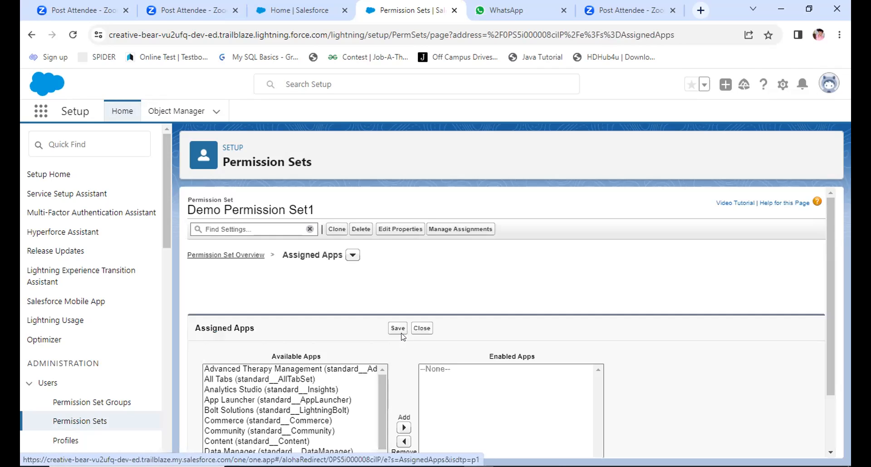
scroll(403, 336, "down", 2)
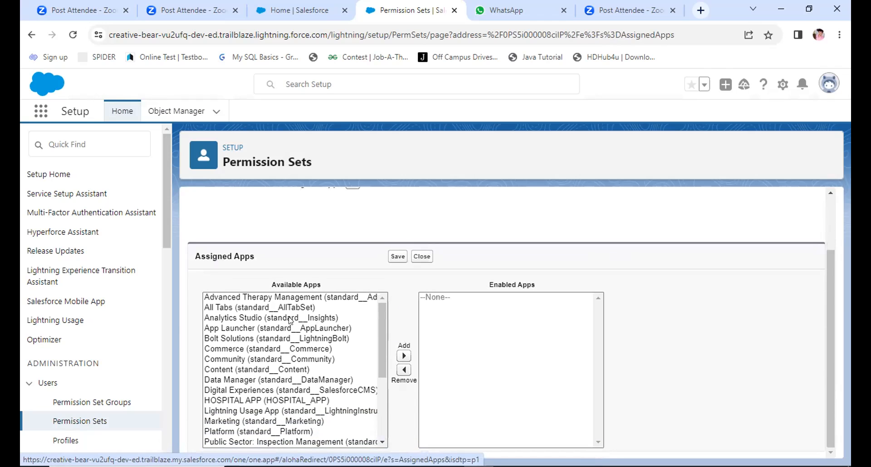
scroll(269, 327, "down", 3)
scroll(268, 327, "up", 1)
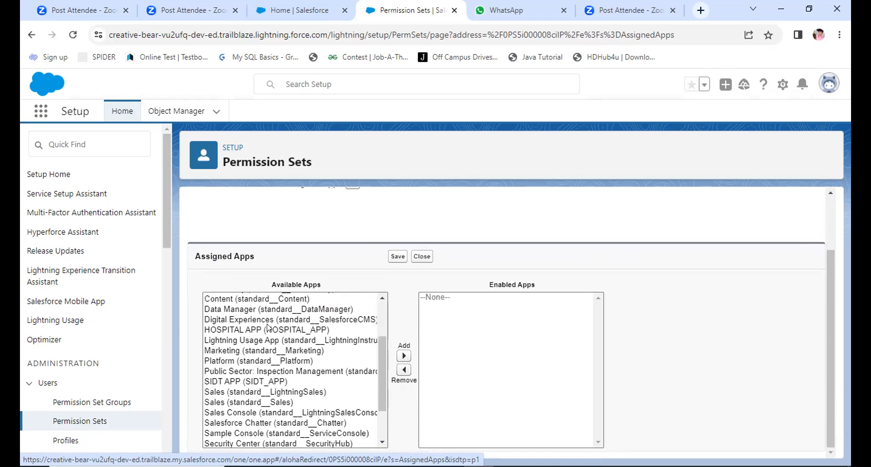
left_click(268, 329)
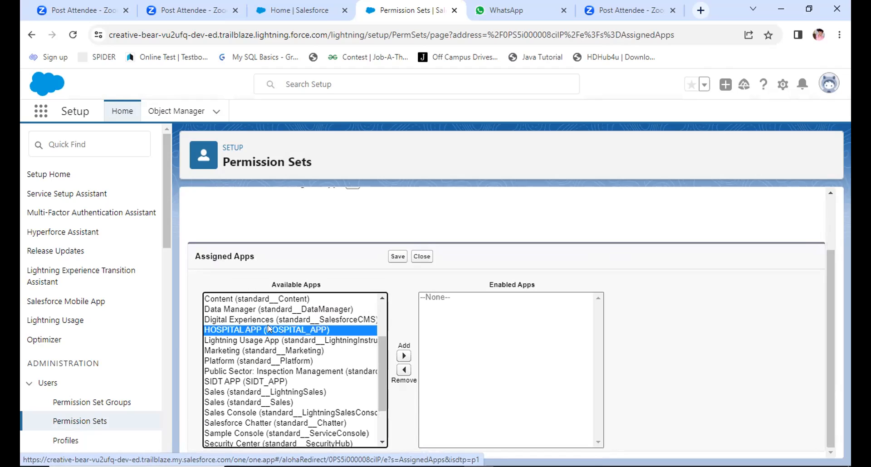
left_click(405, 356)
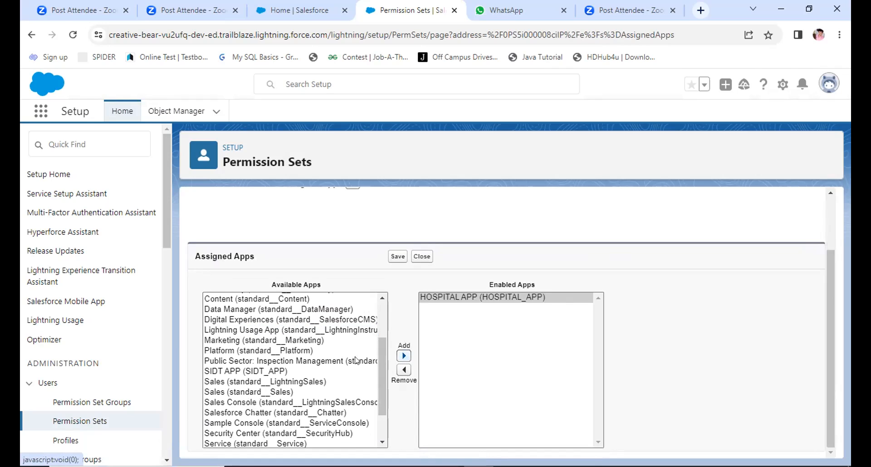
scroll(323, 361, "up", 2)
scroll(324, 360, "up", 3)
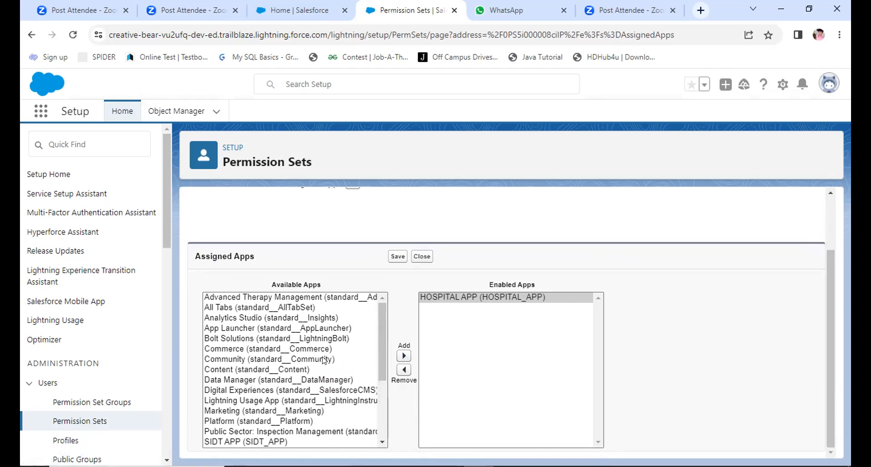
scroll(324, 361, "down", 5)
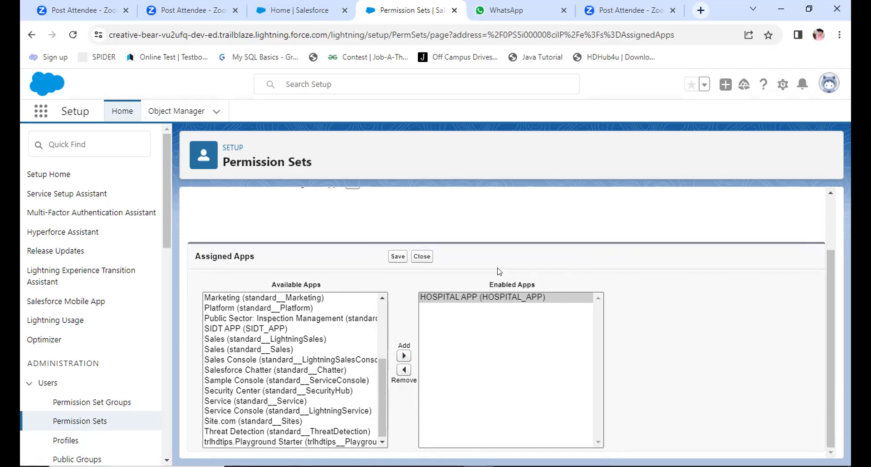
left_click(396, 259)
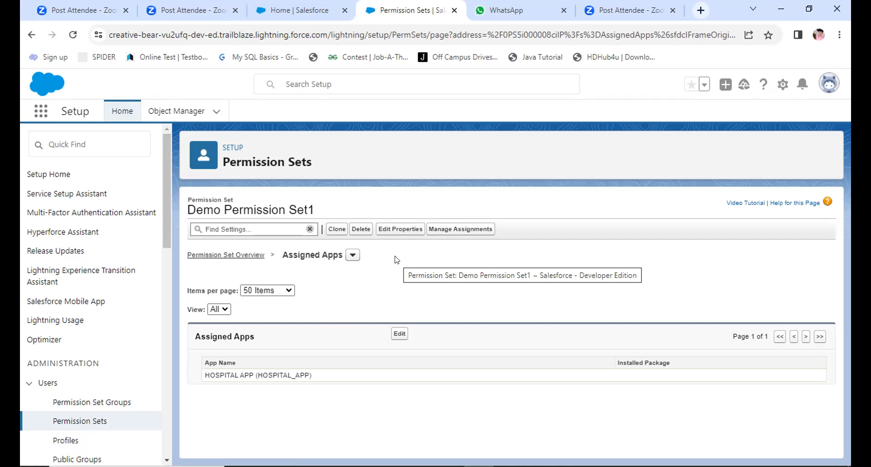
Step: Assign Demo Permission Set1 to the user with the System Administrator profile, with no expiration date
left_click(451, 229)
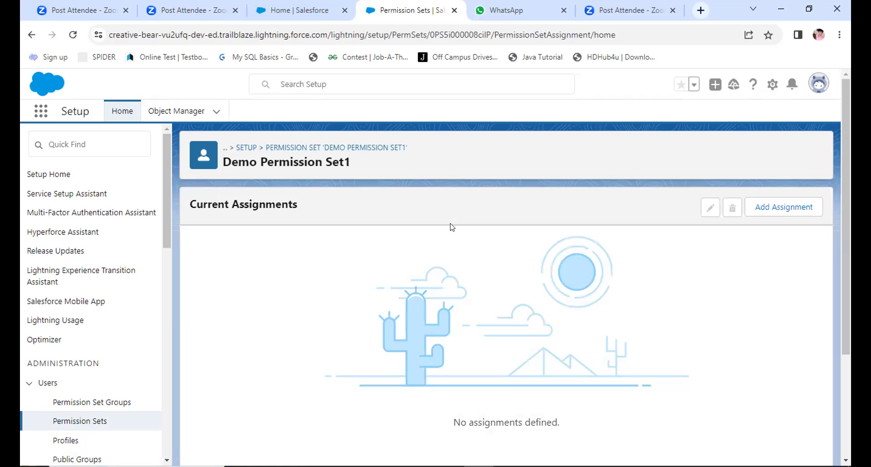
left_click(792, 207)
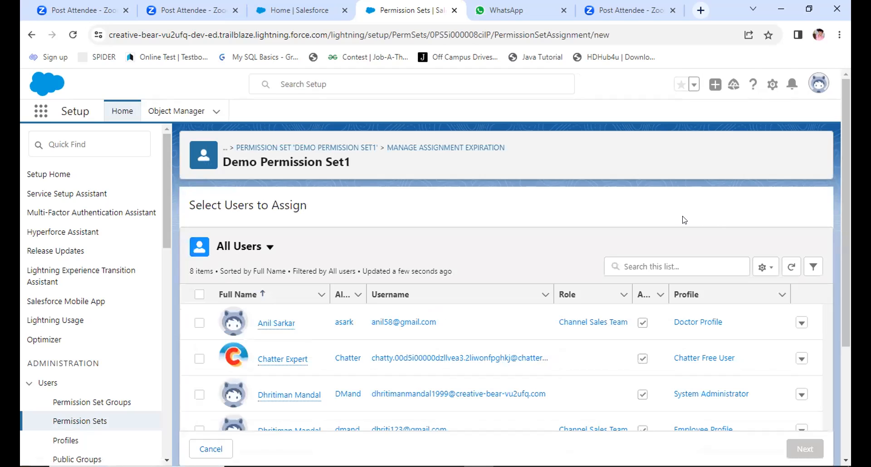
scroll(449, 278, "down", 3)
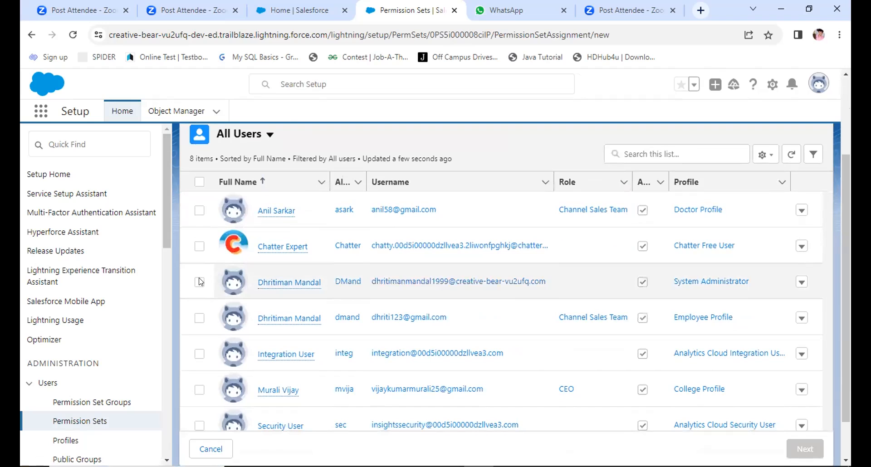
left_click(199, 282)
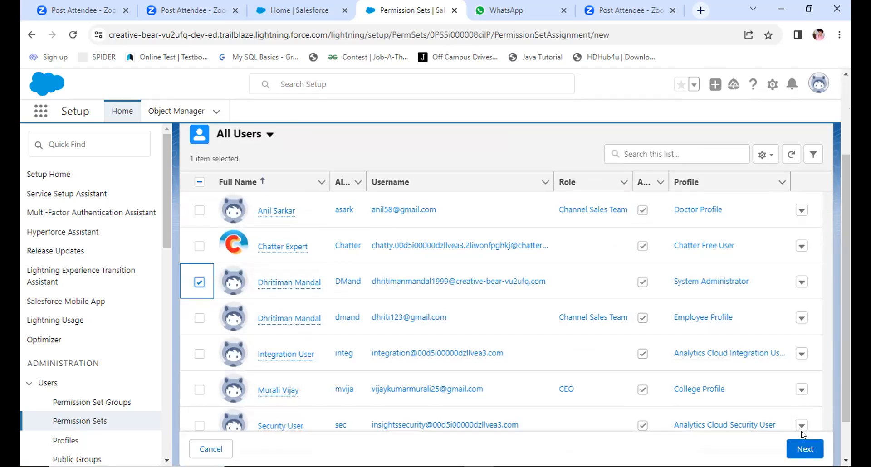
left_click(804, 448)
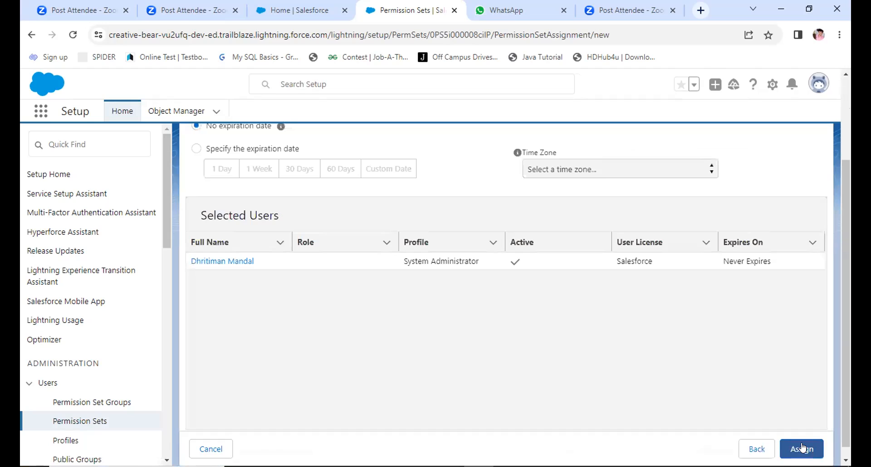
left_click(801, 448)
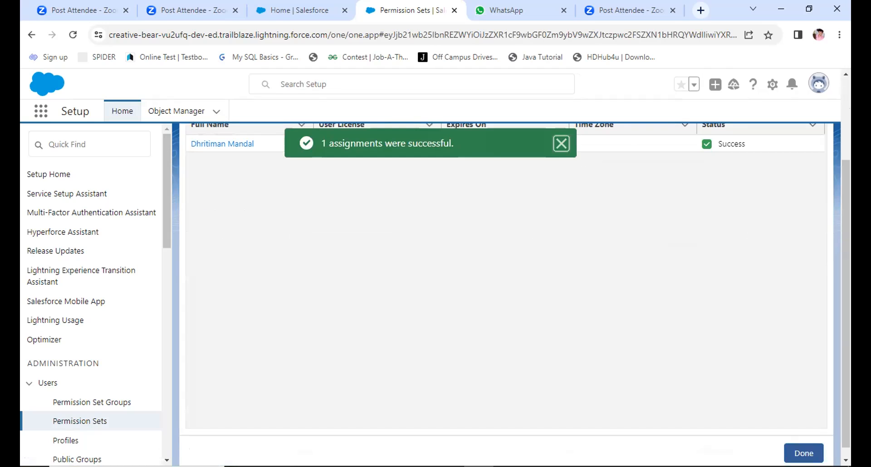
scroll(465, 357, "up", 3)
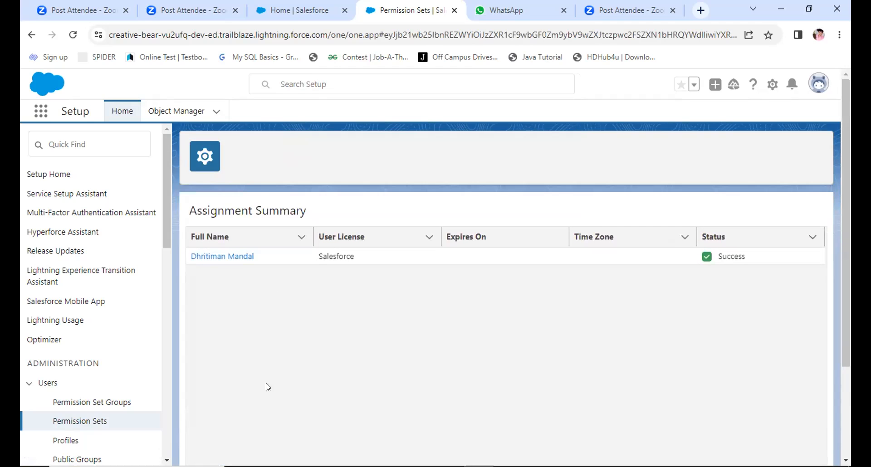
Step: View the Permission Set Groups page and return to the Permission Sets list
left_click(106, 403)
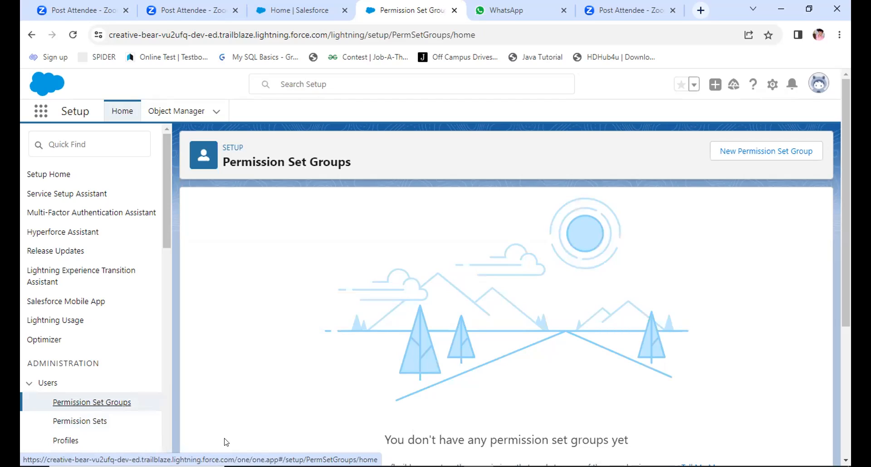
left_click(68, 423)
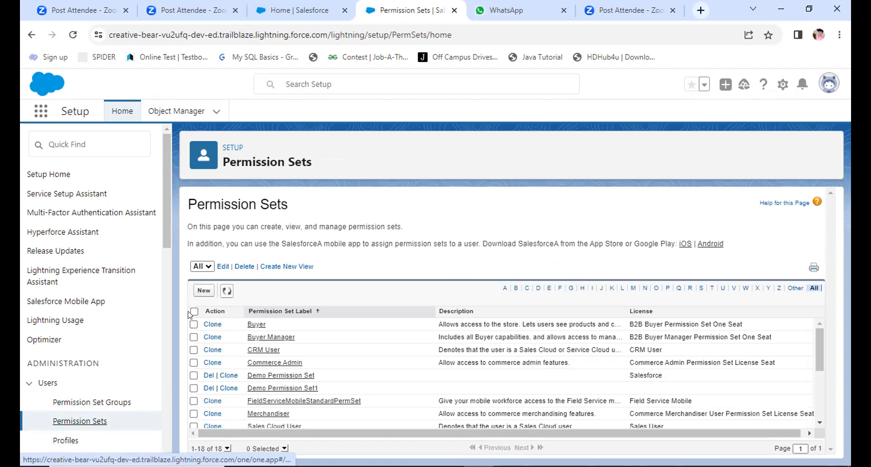
Step: Open a blank new permission set form, review its information fields, session activation option and license guidance, and leave without saving
left_click(202, 293)
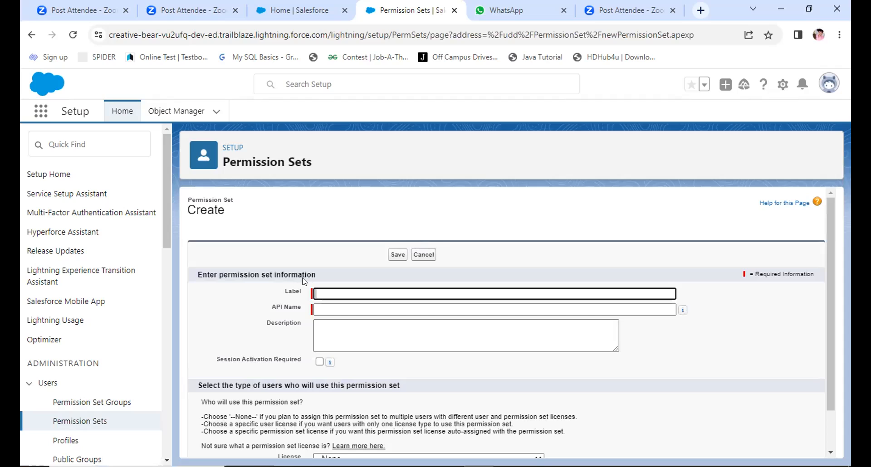
left_click(329, 288)
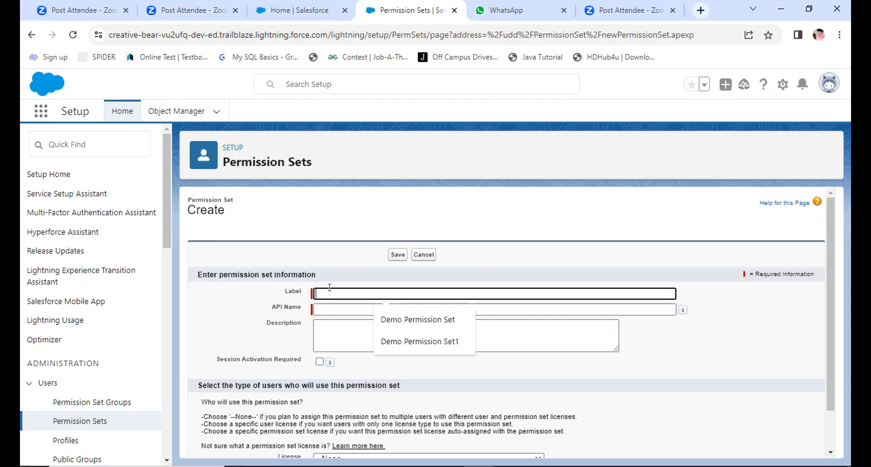
left_click(343, 276)
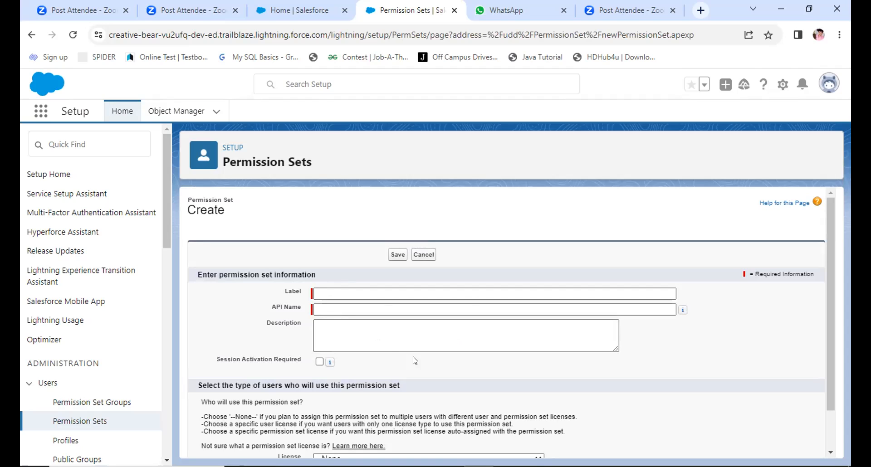
scroll(485, 377, "down", 2)
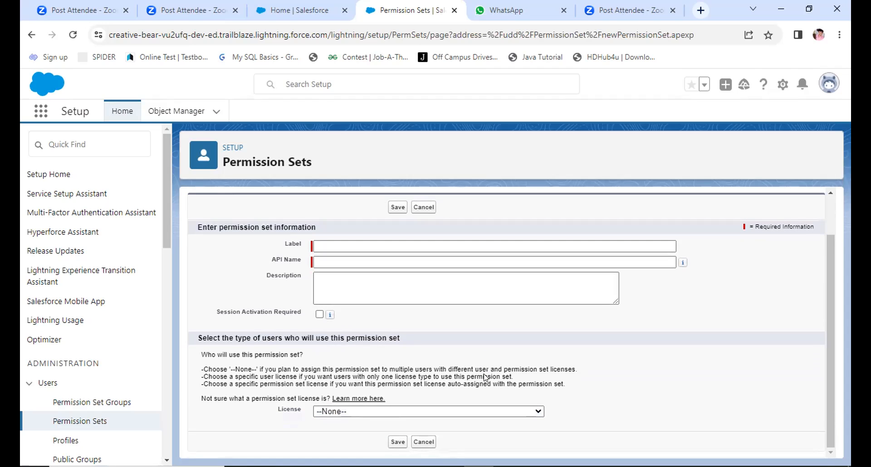
scroll(485, 378, "up", 1)
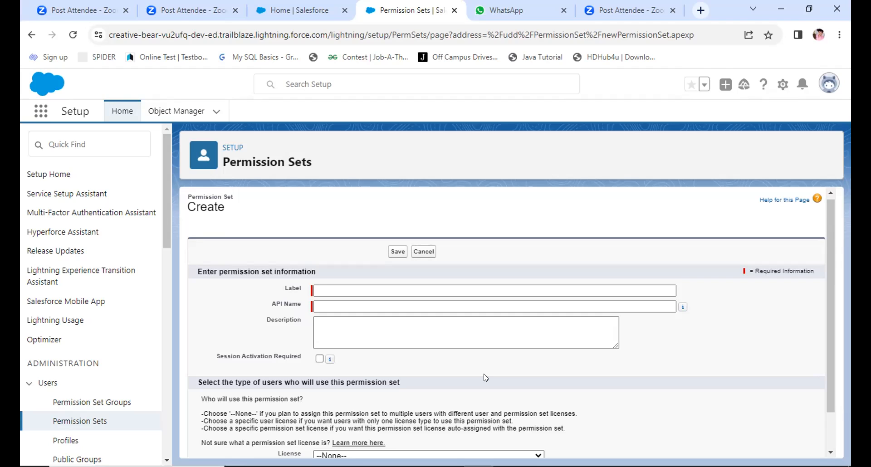
scroll(486, 378, "down", 1)
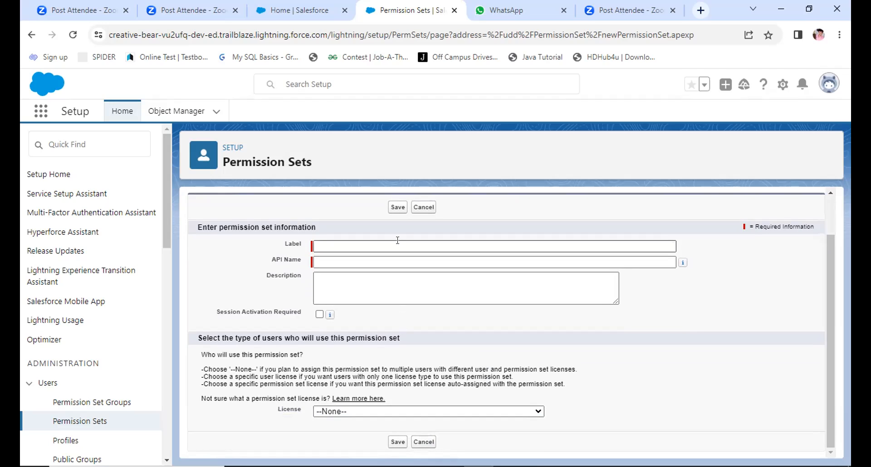
left_click(362, 245)
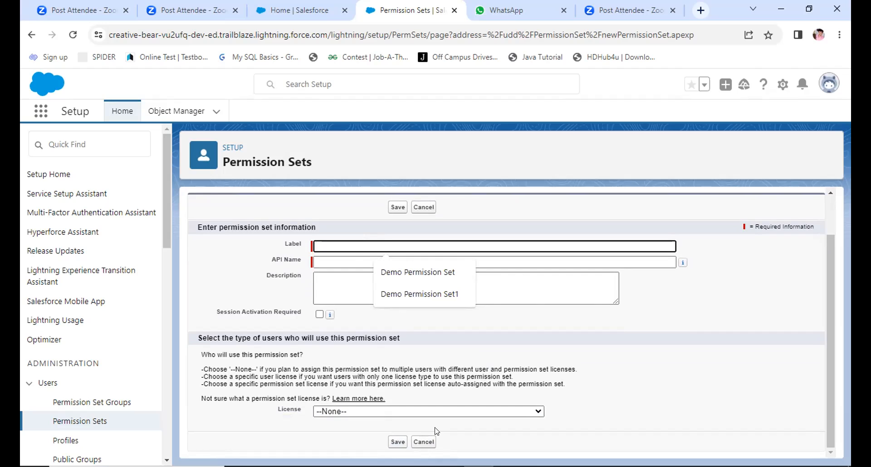
scroll(436, 431, "up", 2)
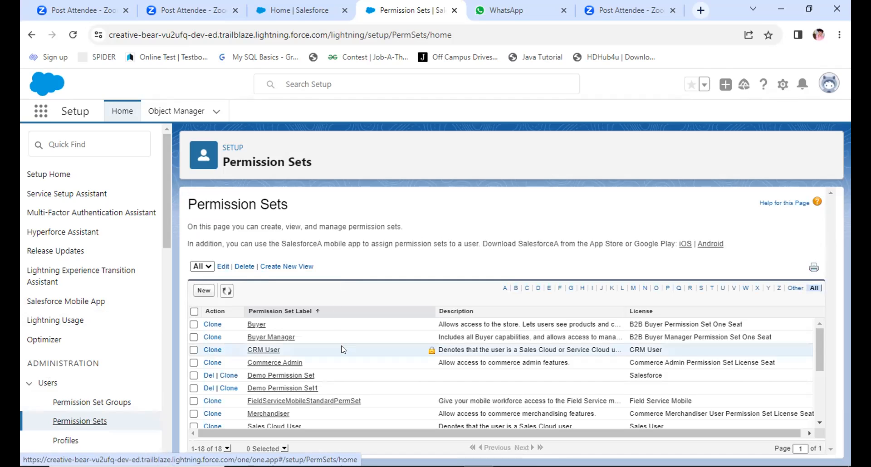
Step: Open Demo Permission Set1 from the permission set list and review its overview and Apps settings
scroll(343, 349, "down", 3)
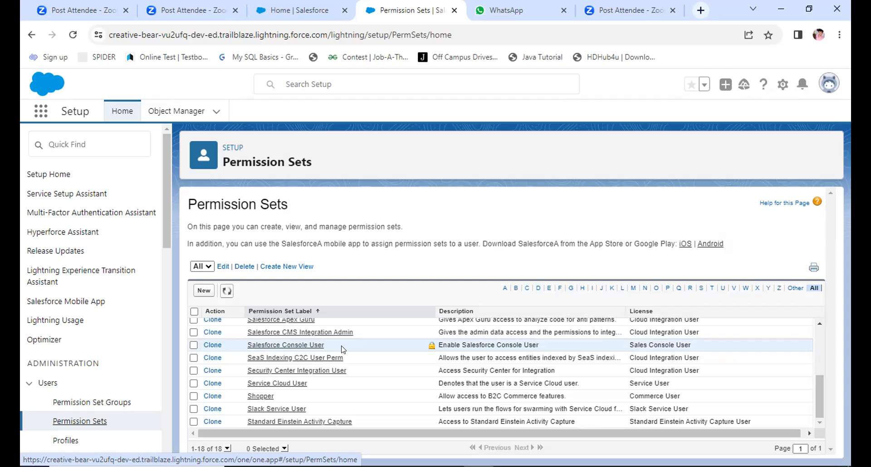
left_click_drag(820, 398, 819, 359)
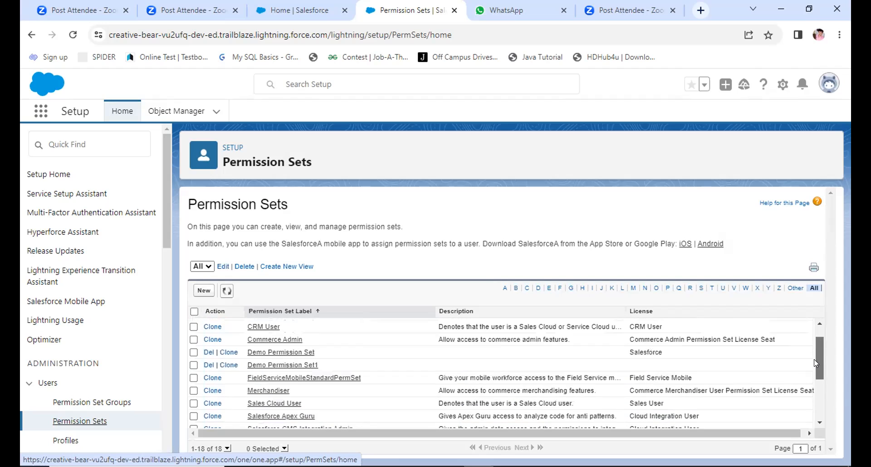
left_click(279, 366)
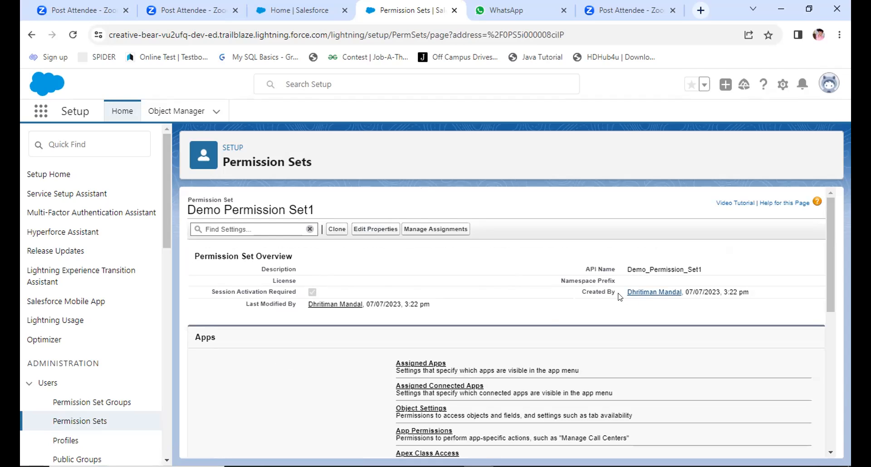
scroll(548, 310, "down", 3)
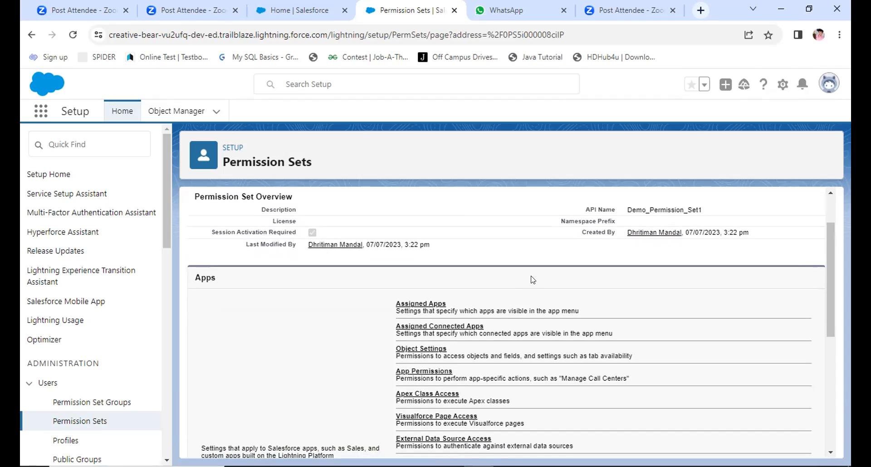
scroll(534, 280, "up", 1)
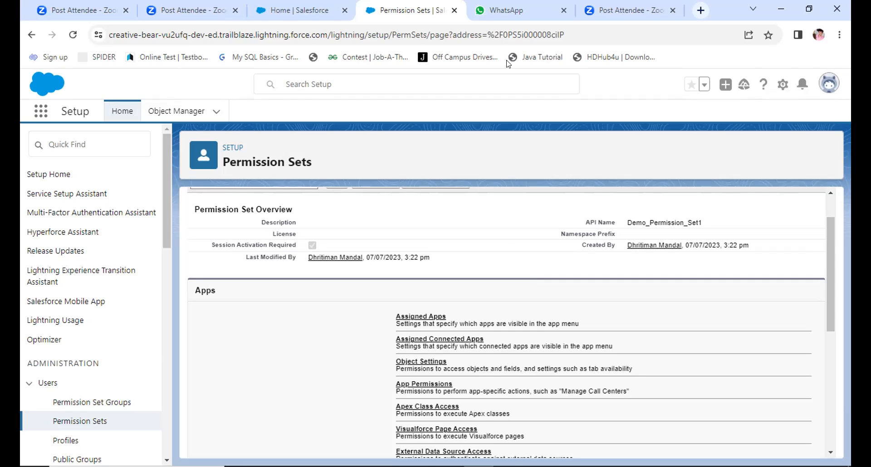
scroll(503, 238, "down", 4)
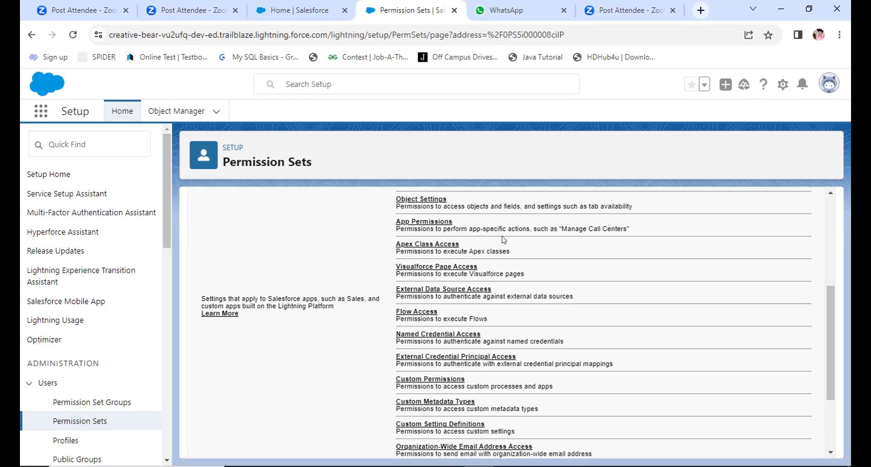
Step: Start a new permission set with the label Hospital Permission and the API name Hospital_Permission
left_click(86, 425)
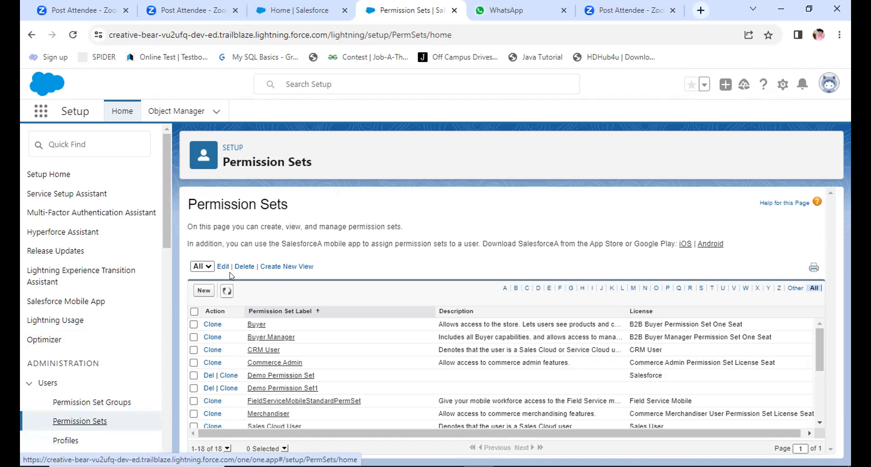
left_click(199, 291)
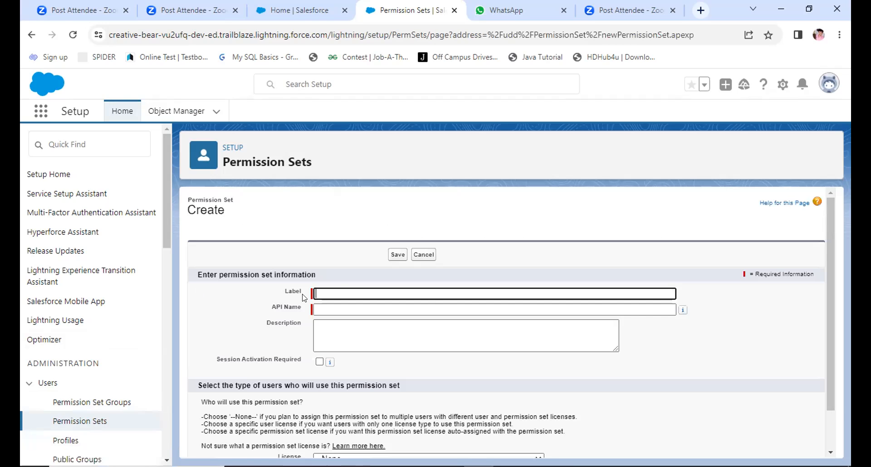
left_click(338, 292)
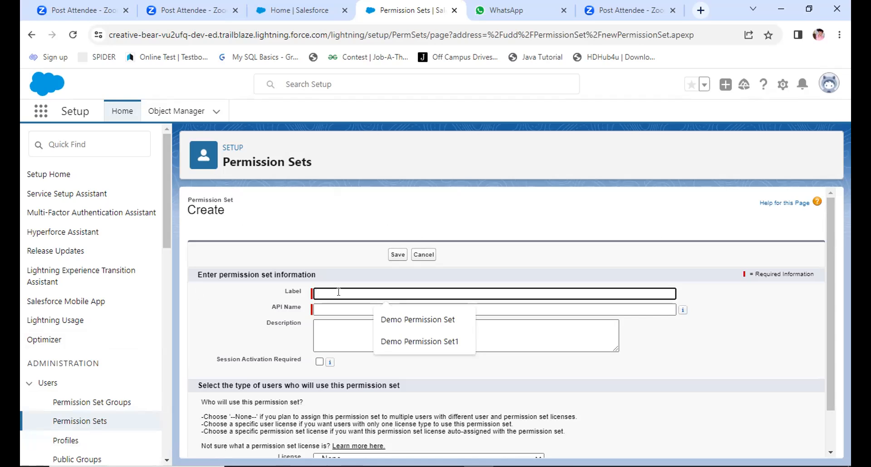
type("Hosp")
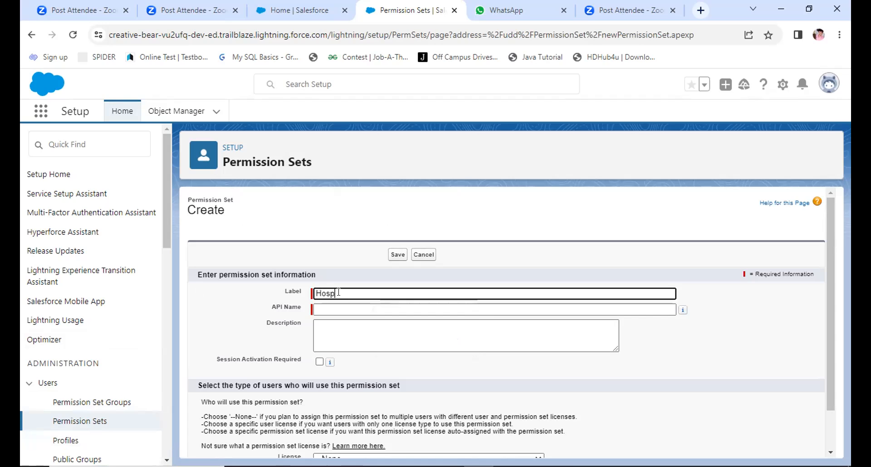
type("ital Permission")
left_click(345, 309)
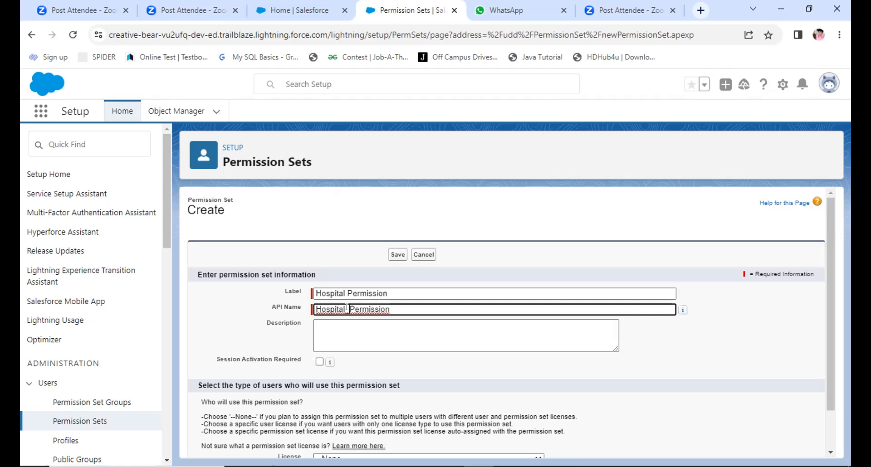
Step: Require session activation for the new permission set, leave its license as --None--, and save it
scroll(346, 307, "down", 1)
mouse_move(330, 328)
left_click(320, 327)
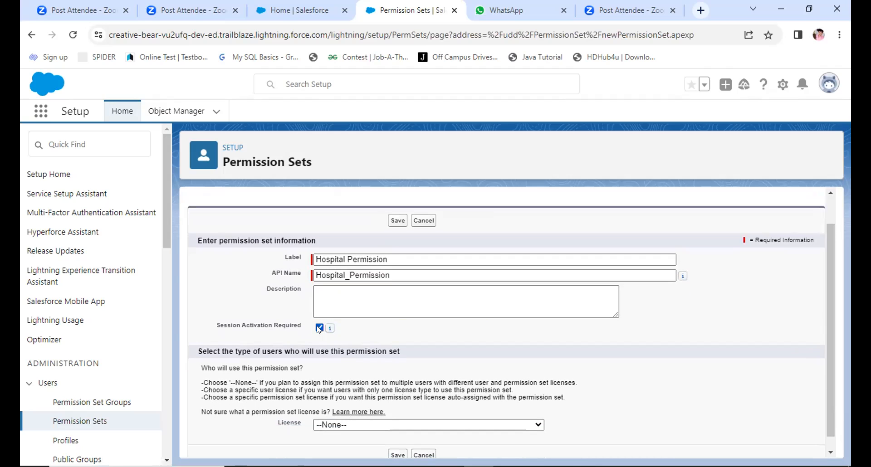
left_click(336, 425)
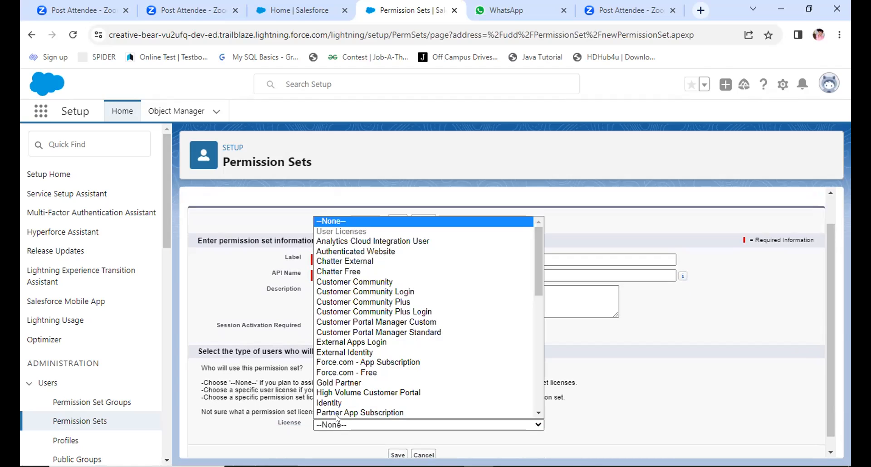
left_click(267, 438)
left_click(397, 455)
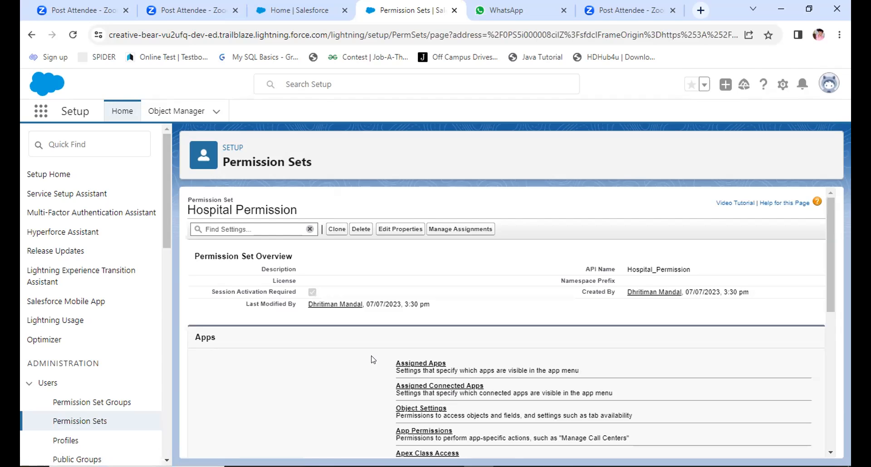
Step: Open the Object Settings of Hospital Permission and try to reach Hospitals by searching the settings for "Hospi"
left_click(399, 411)
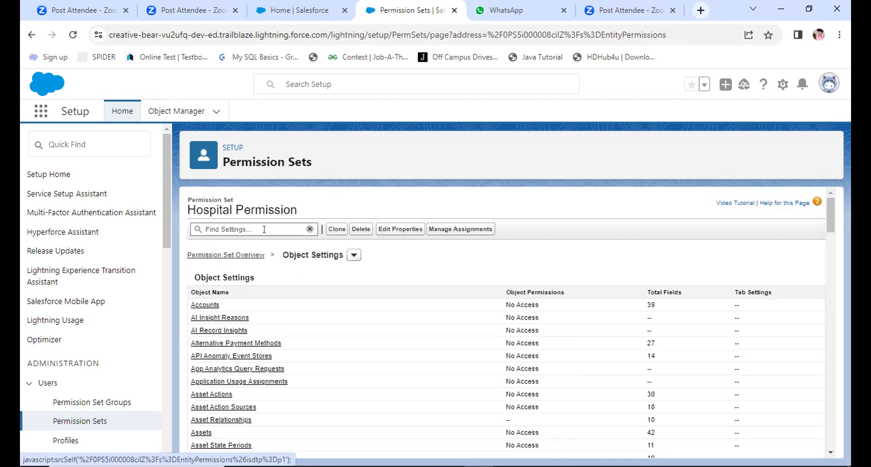
left_click(264, 229)
type("Hospi")
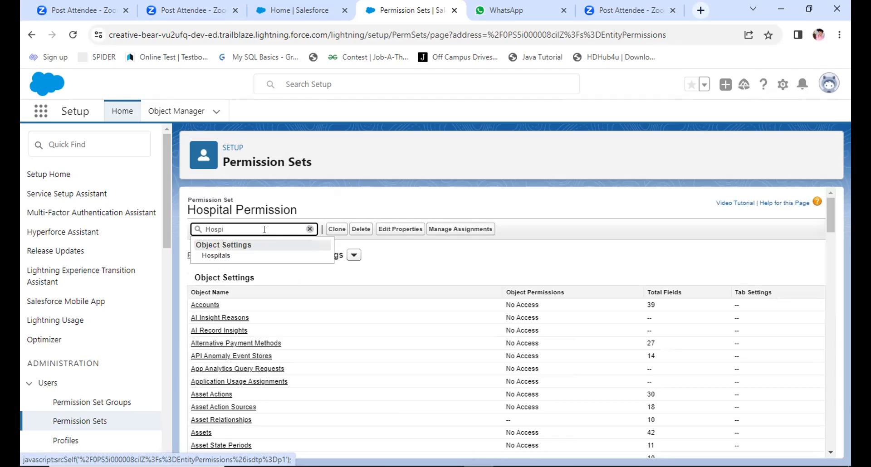
left_click(228, 260)
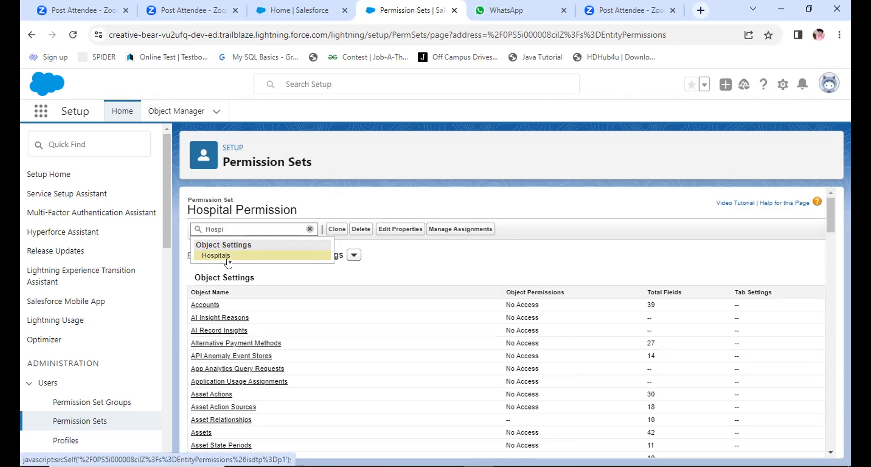
Step: Try again to find the Hospitals object by re-entering its name in the permission set's settings search
left_click(234, 223)
type("ta")
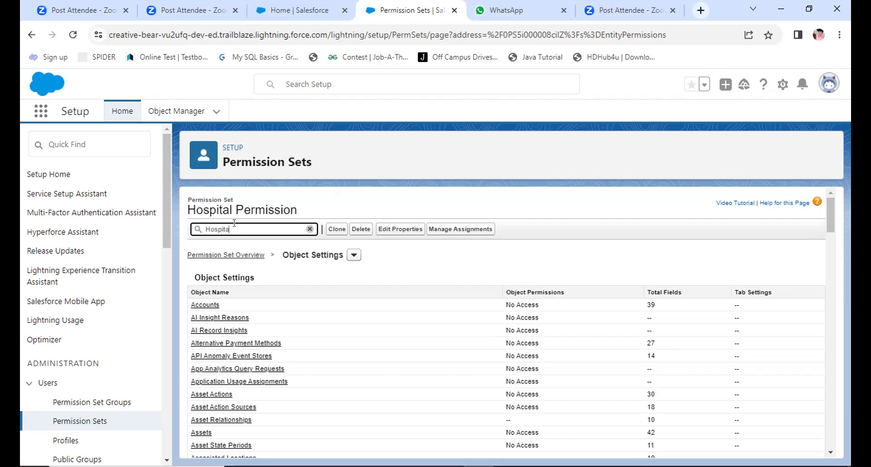
type("l")
key("BackSpace")
type("l")
key("BackSpace")
key("BackSpace")
key("BackSpace")
key("BackSpace")
key("BackSpace")
type("Ho")
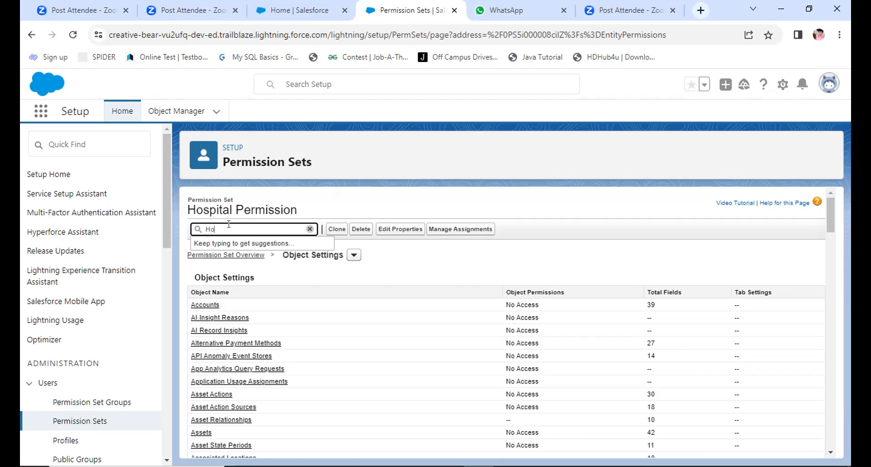
type("s")
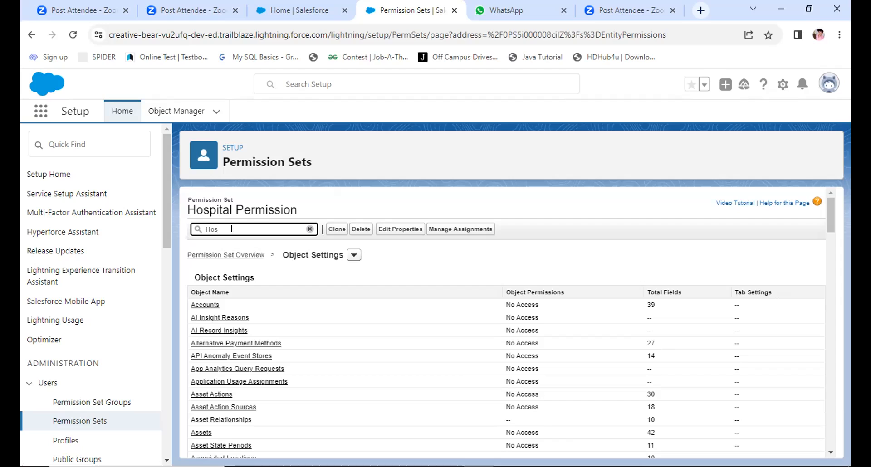
type("p")
type("p")
Step: Find Hospitals in the Object Settings list and open its permissions
scroll(272, 304, "down", 5)
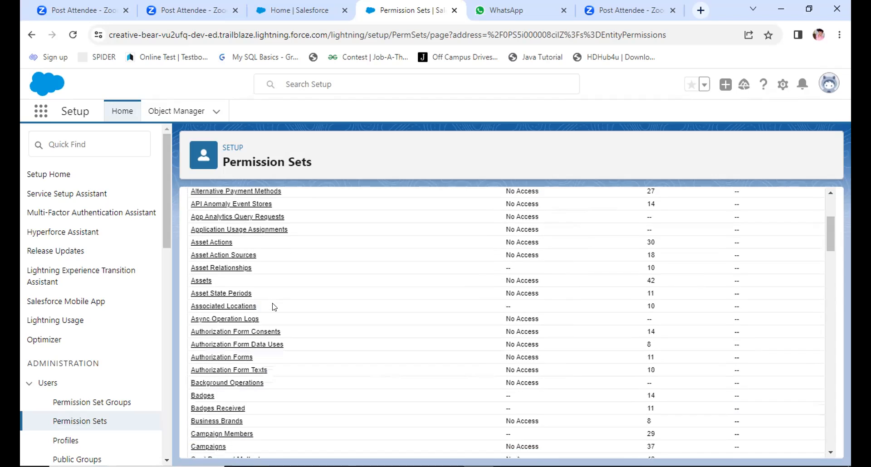
scroll(274, 307, "down", 10)
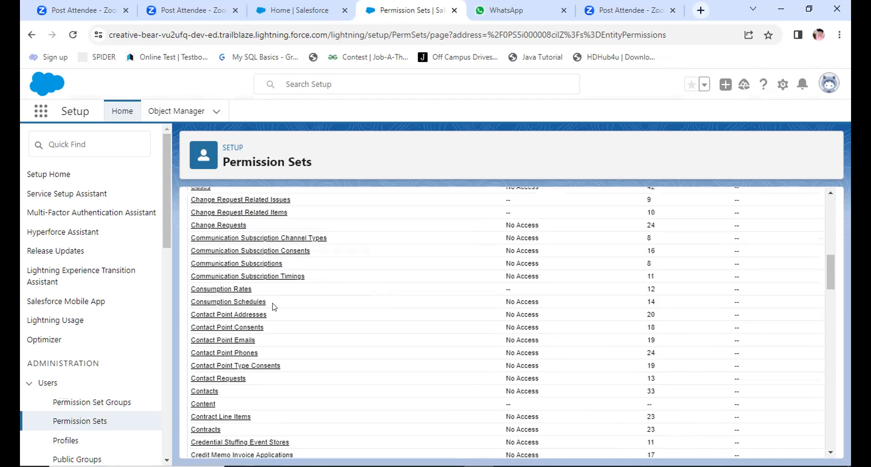
scroll(274, 307, "down", 5)
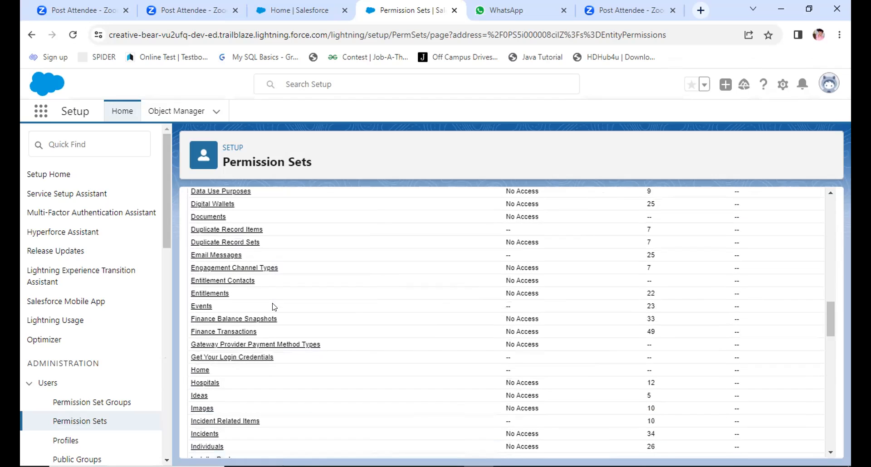
scroll(274, 308, "down", 3)
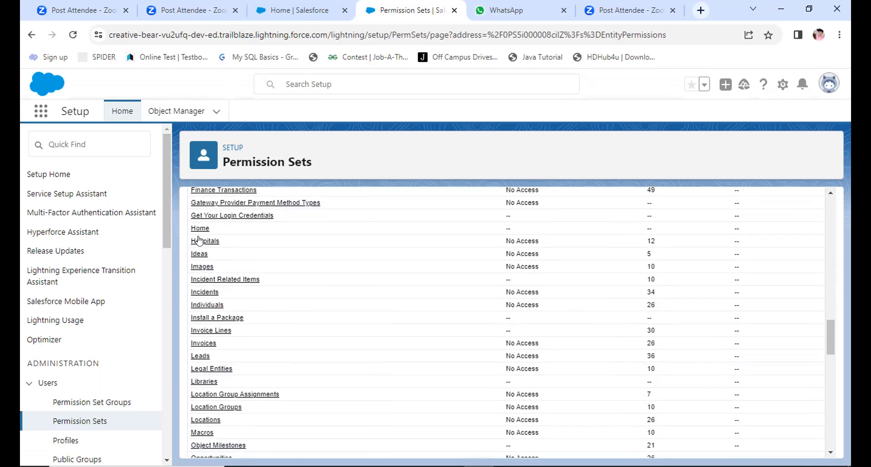
left_click(200, 241)
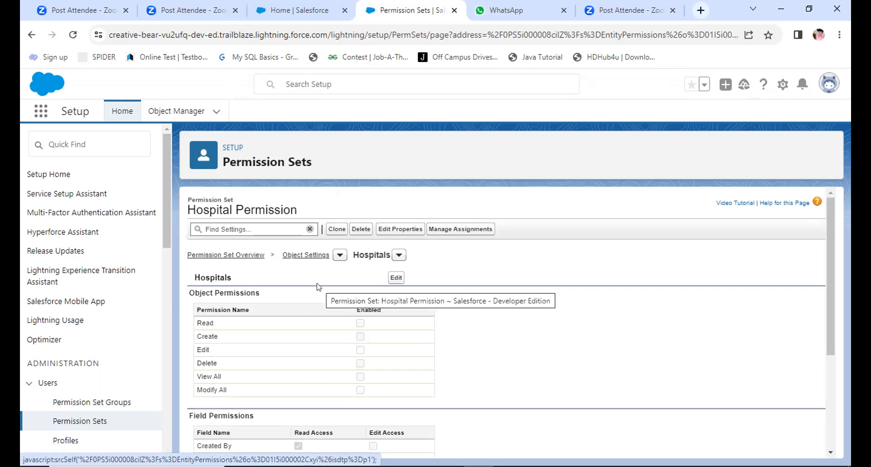
Step: Edit the Hospitals object permissions to enable Read, Create, Edit, Delete, View All and Modify All
scroll(325, 372, "down", 1)
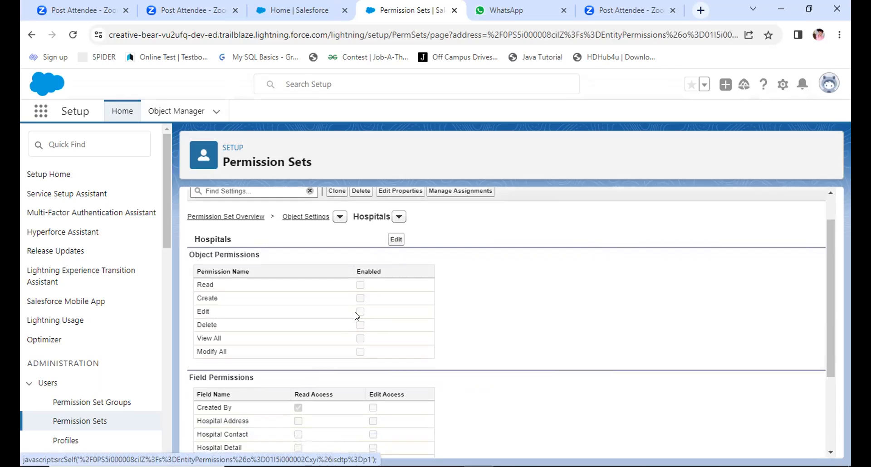
left_click(393, 240)
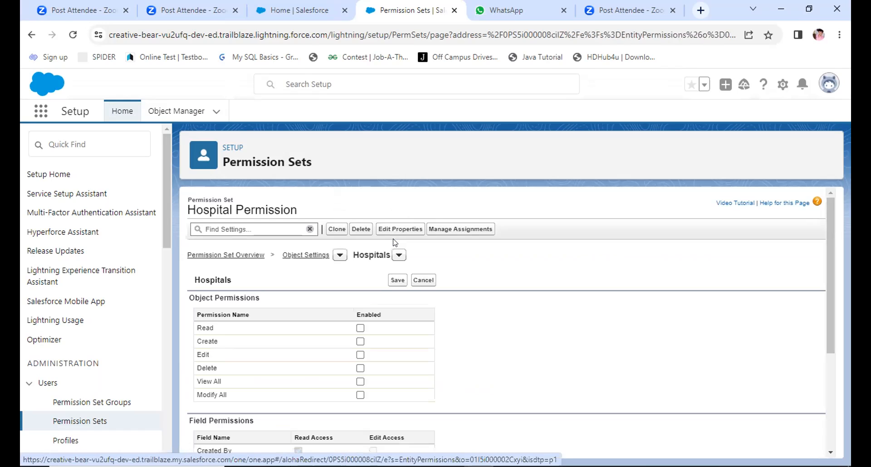
left_click(361, 328)
left_click(360, 342)
left_click(360, 354)
left_click(360, 368)
left_click(360, 381)
left_click(361, 396)
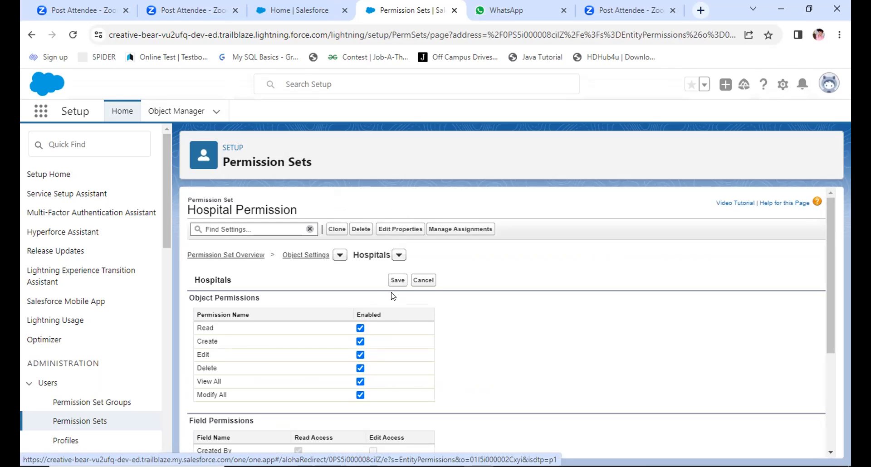
Step: Grant read and edit access to Hospital Detail and read access to Hospital Email Id, then save the Hospitals permissions
scroll(397, 358, "down", 2)
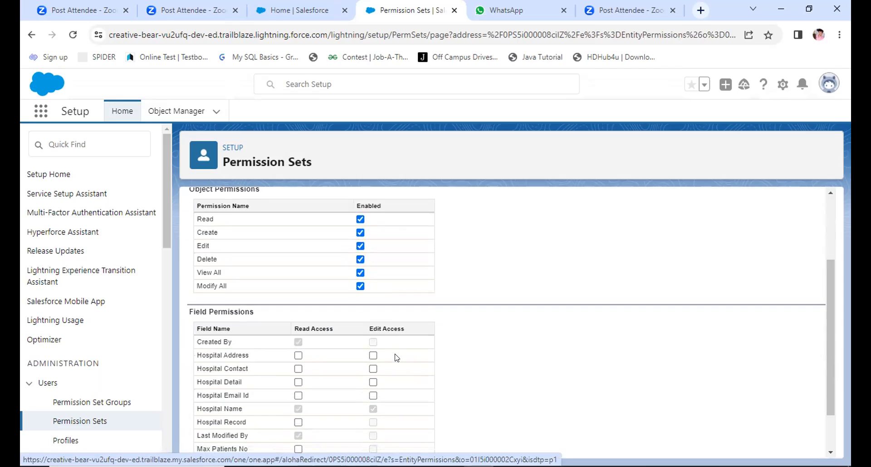
scroll(397, 358, "down", 1)
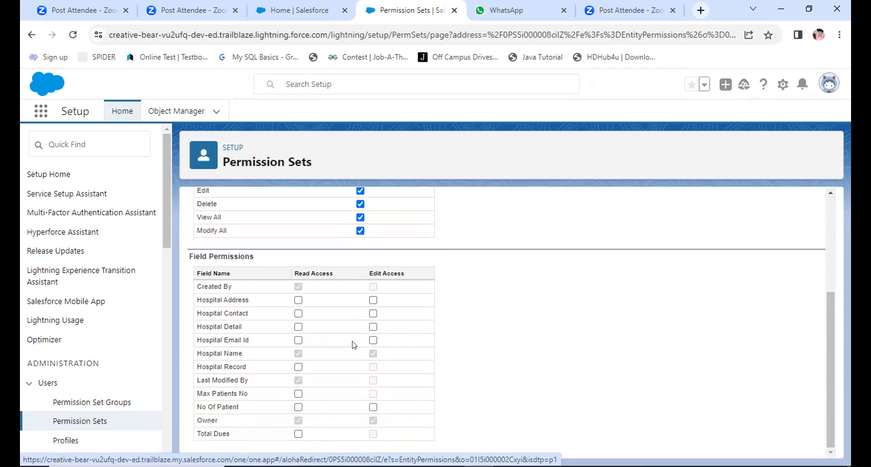
left_click(299, 327)
left_click(373, 328)
left_click(297, 342)
scroll(434, 328, "up", 4)
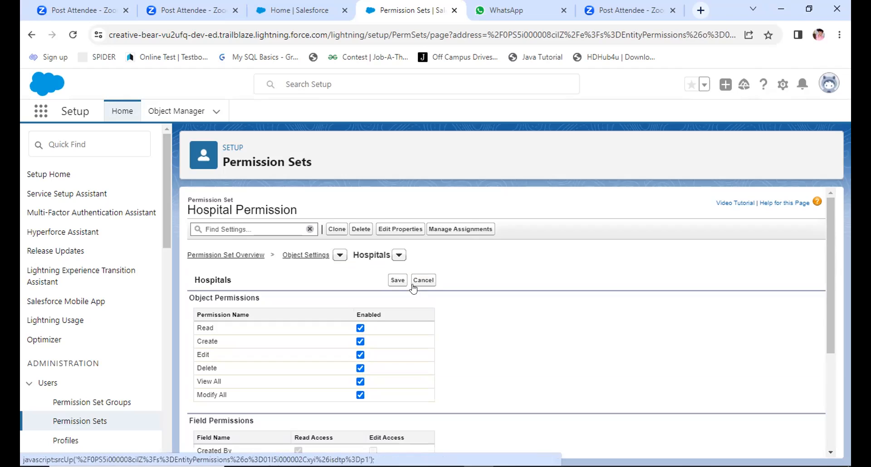
left_click(398, 280)
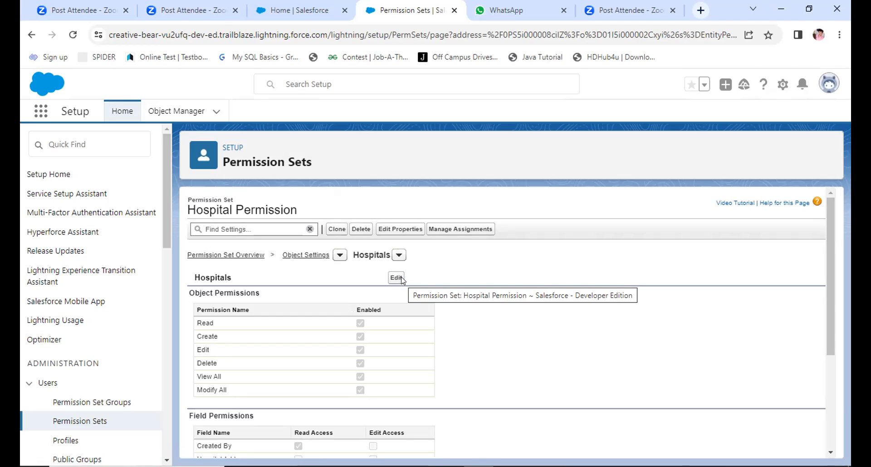
Step: Assign Hospital Permission to the user with the System Administrator profile, with no expiration date
left_click(461, 229)
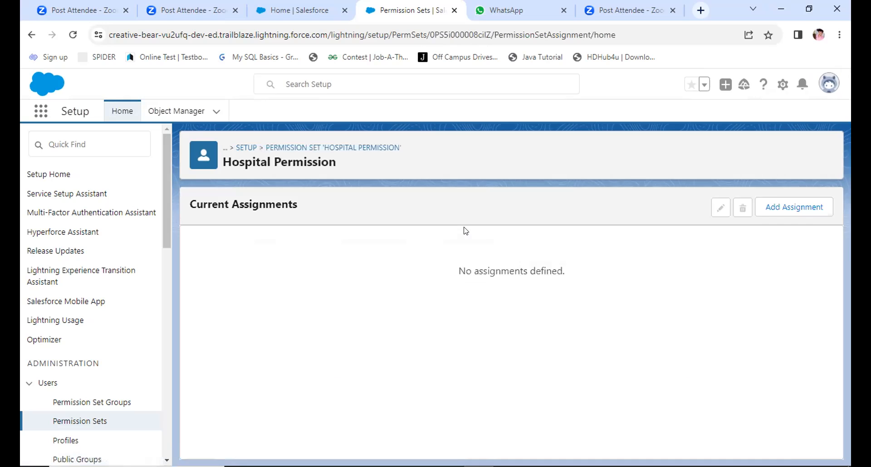
left_click(794, 211)
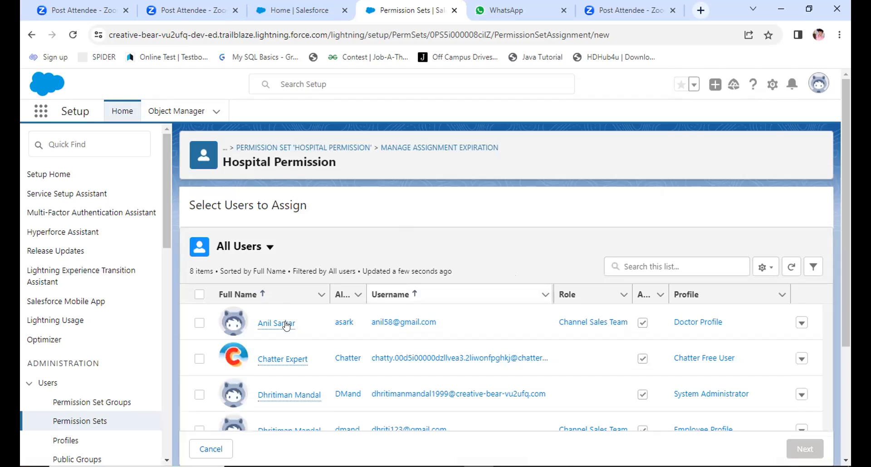
left_click(199, 395)
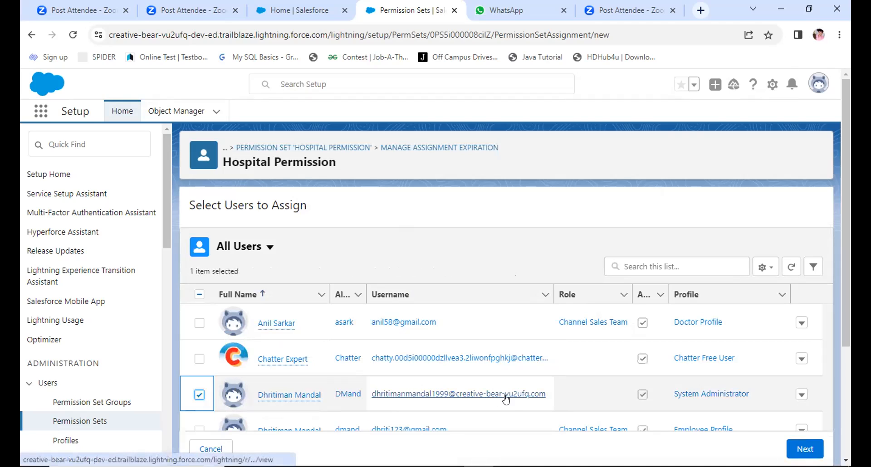
left_click(812, 448)
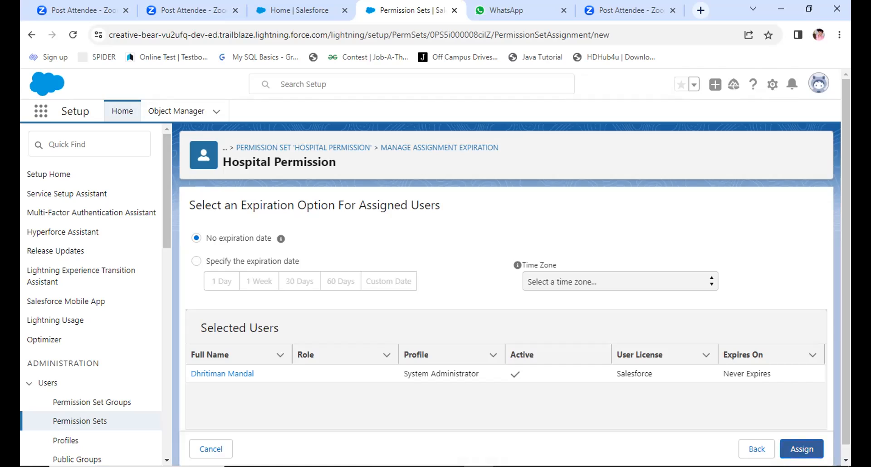
left_click(793, 452)
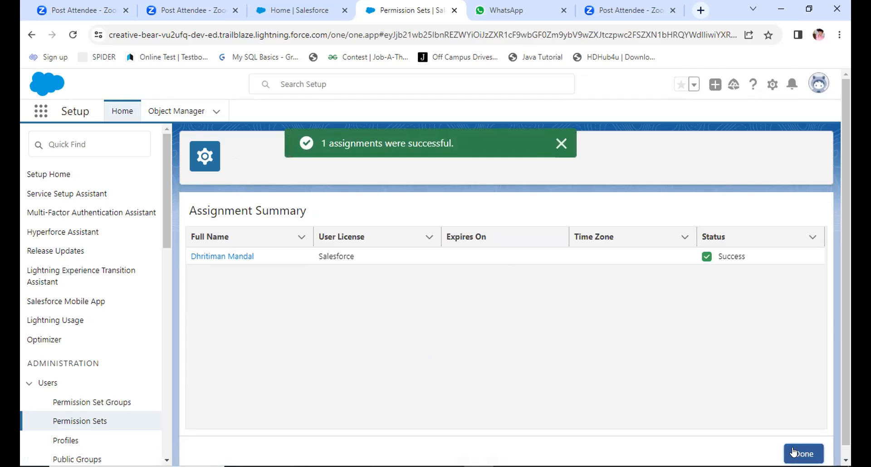
left_click(793, 453)
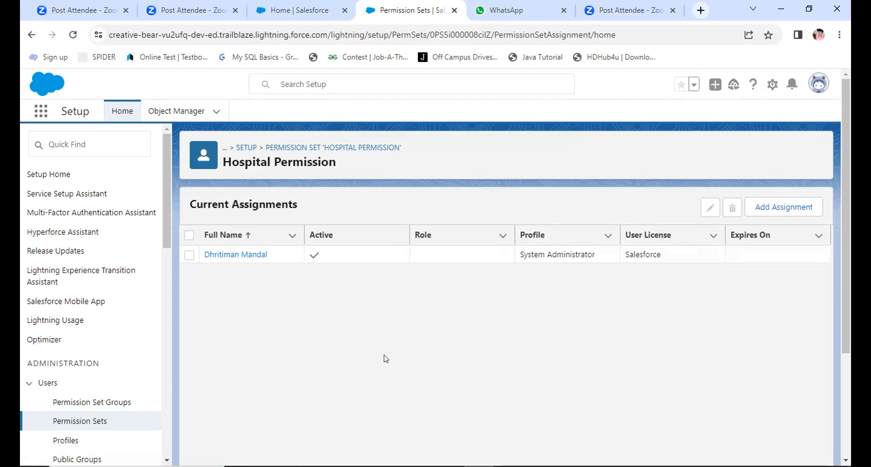
Step: Start a new permission set group labelled Hospital Permission Set Group, with the API name Hospital_Permission_Set_Group
left_click(87, 403)
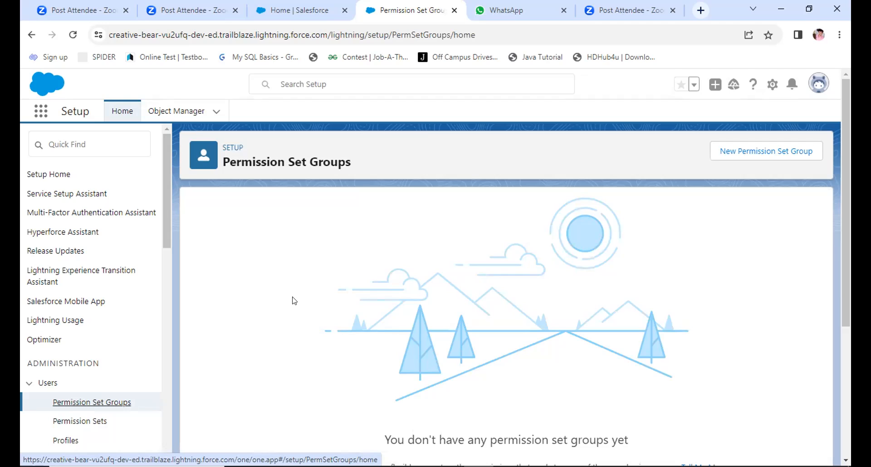
left_click(721, 149)
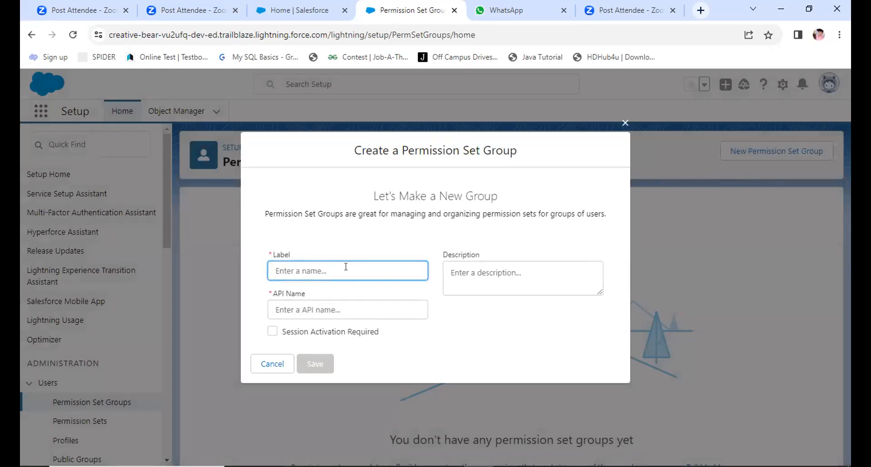
type("Hospi")
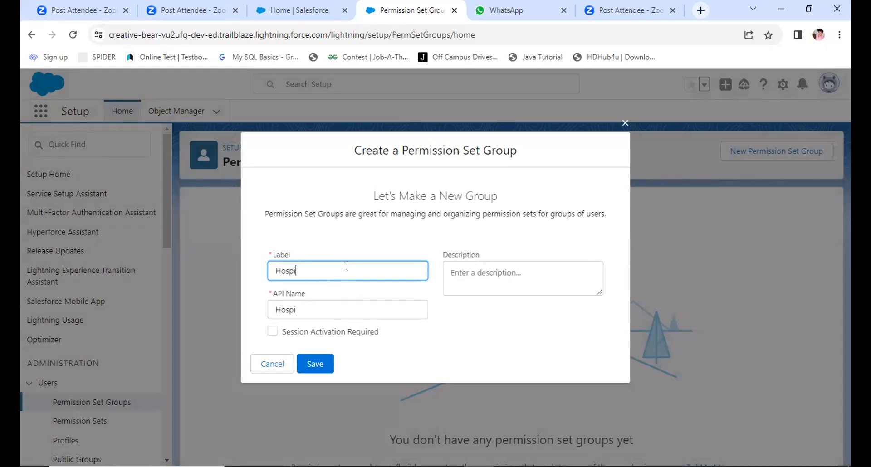
type("tal Permission")
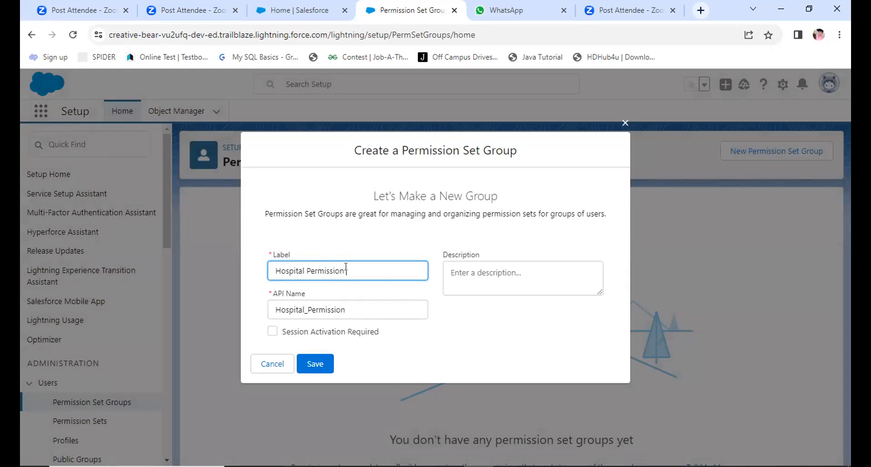
type(" Gr")
type("oup ")
type("Set")
key("BackSpace")
key("BackSpace")
key("BackSpace")
left_click(343, 269)
type("Set")
Step: Require session activation for the new permission set group and save it
double_click(273, 332)
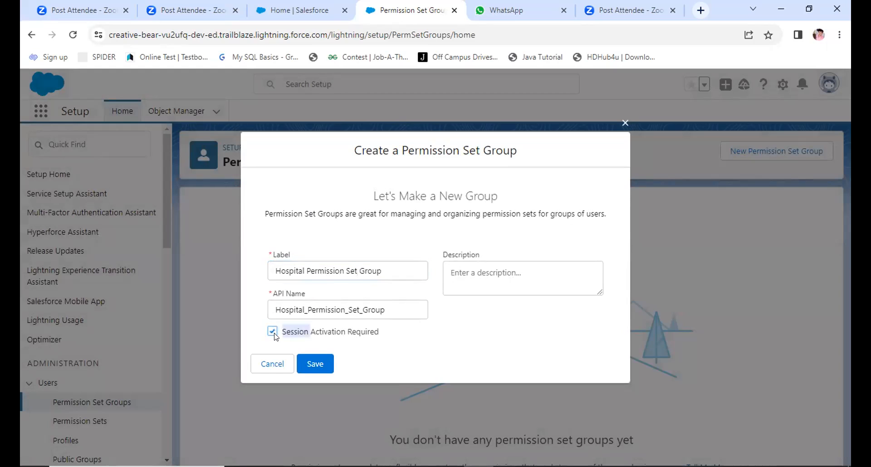
left_click(273, 333)
left_click(313, 364)
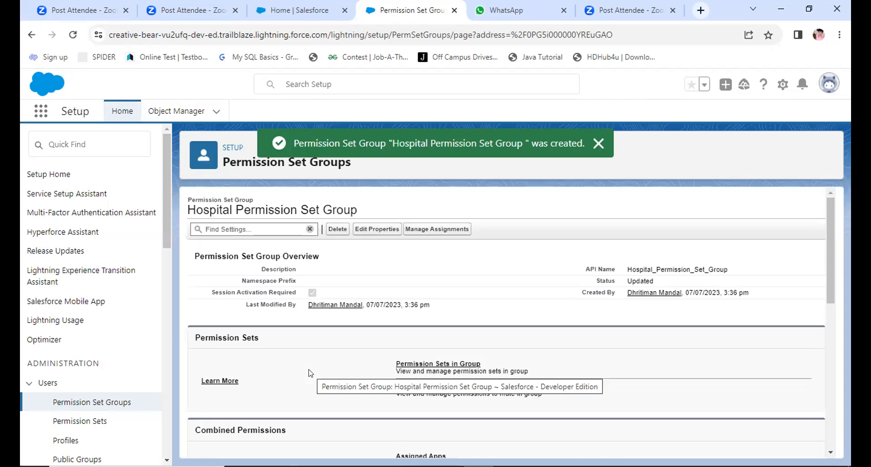
Step: Look through the settings of Hospital Permission Set Group and open its list of included permission sets
scroll(310, 373, "down", 2)
scroll(311, 373, "up", 2)
scroll(310, 373, "down", 4)
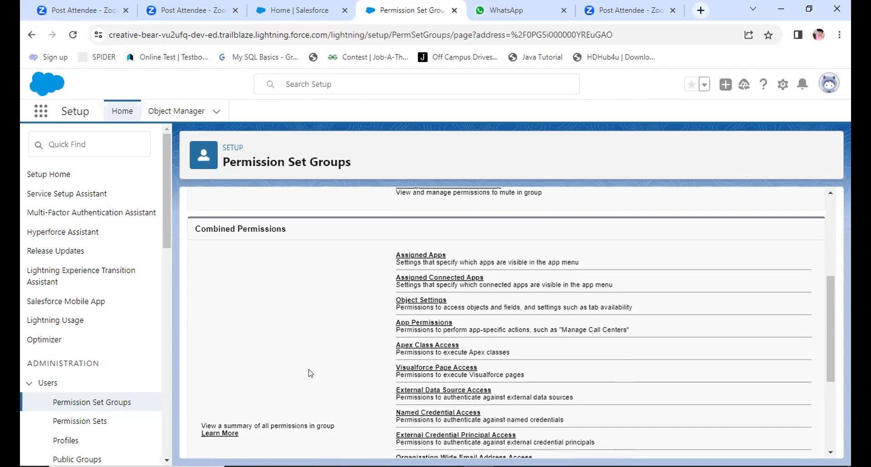
scroll(311, 373, "down", 1)
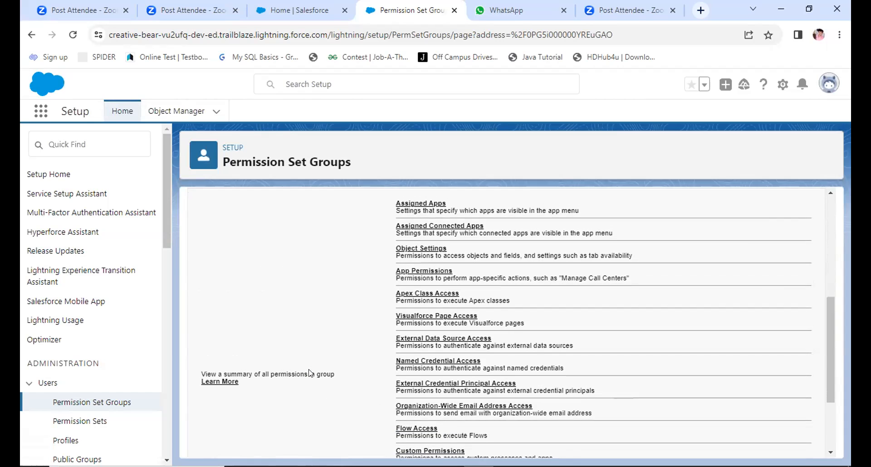
scroll(311, 373, "down", 1)
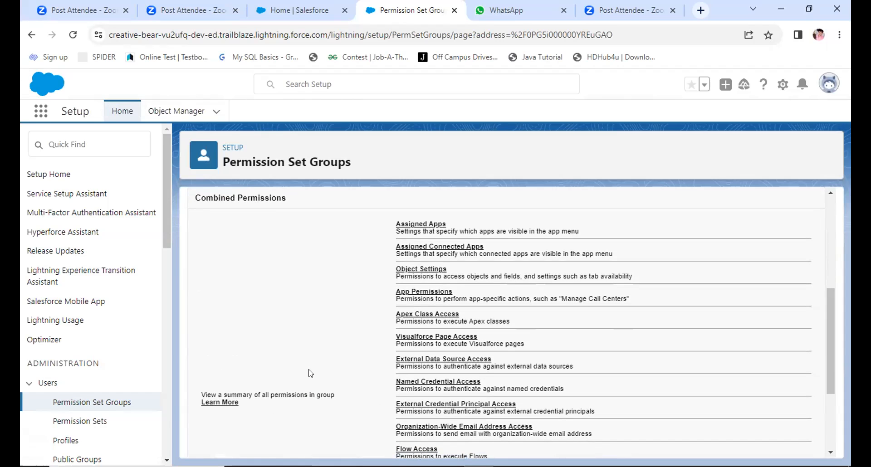
scroll(311, 373, "down", 2)
scroll(310, 373, "up", 4)
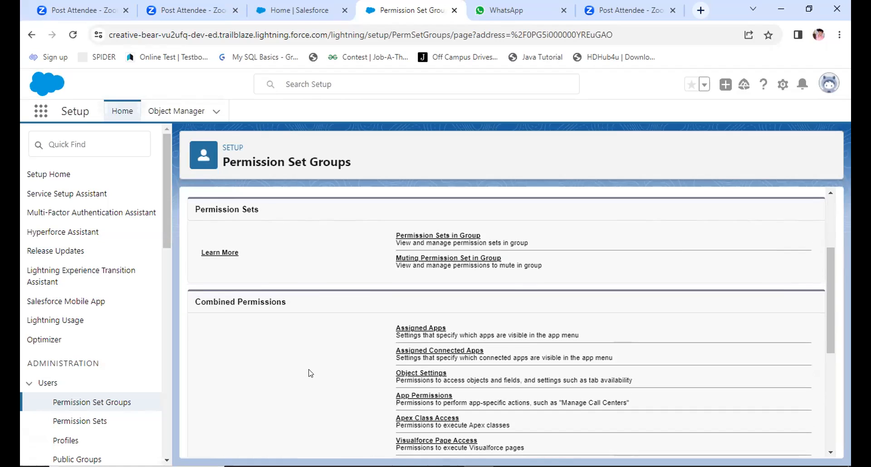
left_click(434, 237)
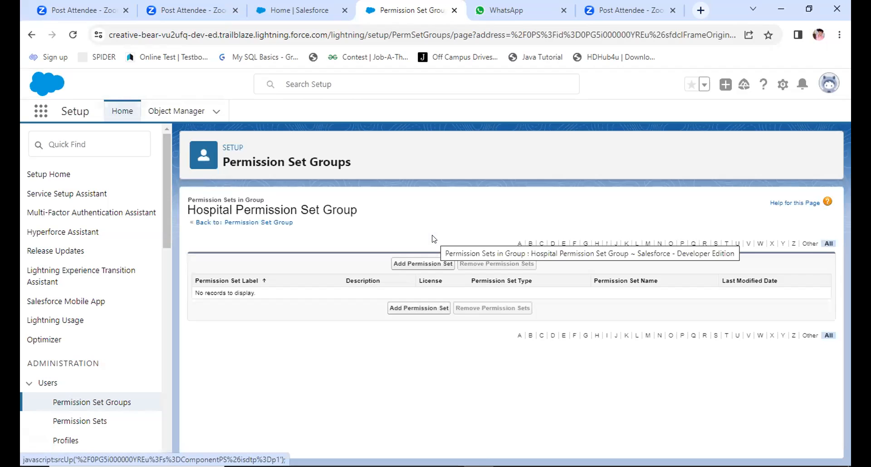
Step: Add the Hospital Permission and Demo Permission Set1 permission sets to the group and finish the addition
left_click(419, 262)
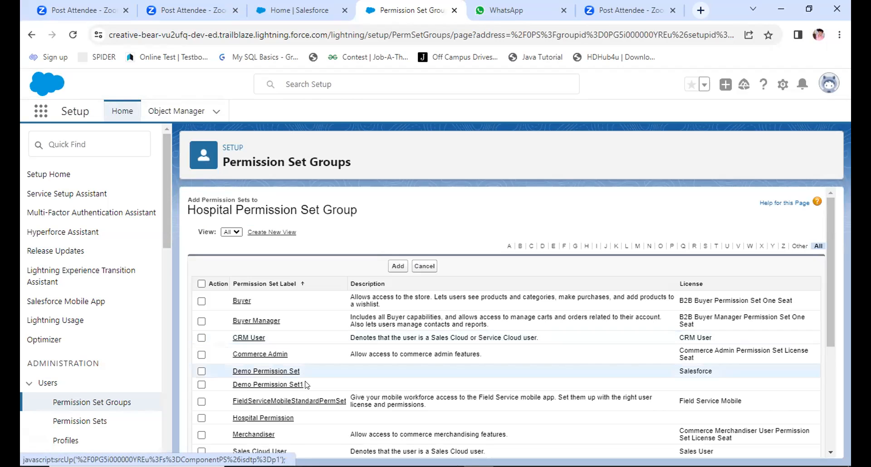
scroll(318, 407, "down", 3)
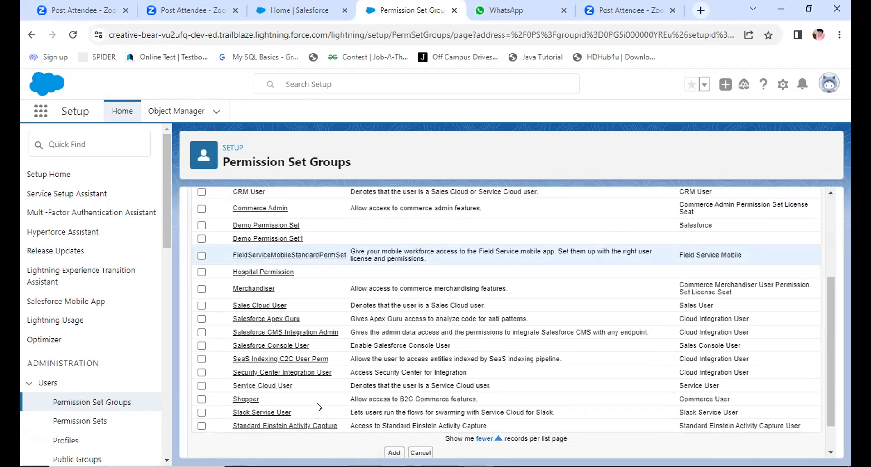
left_click(202, 272)
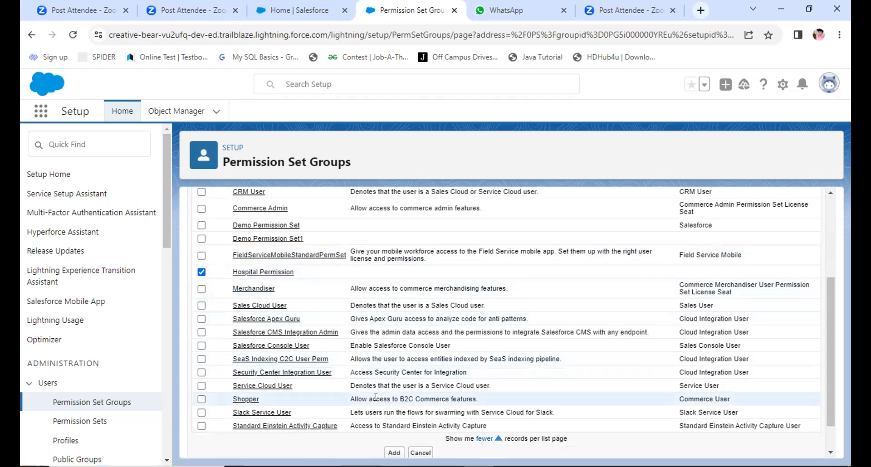
left_click(201, 238)
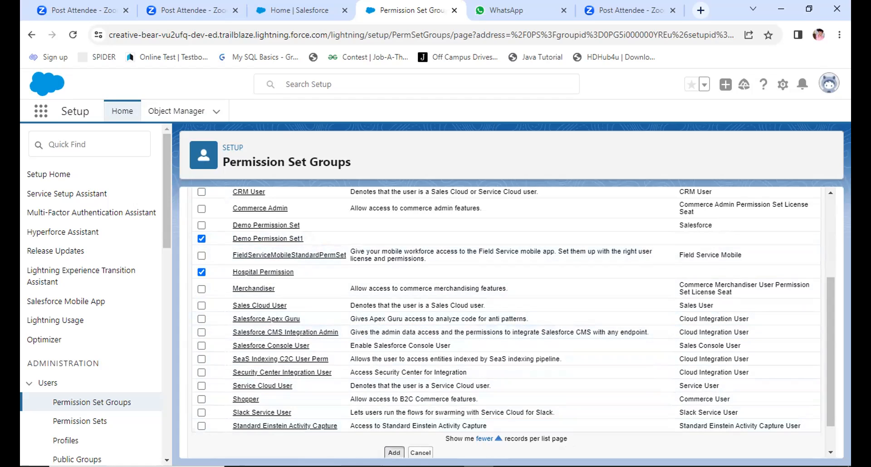
left_click(394, 453)
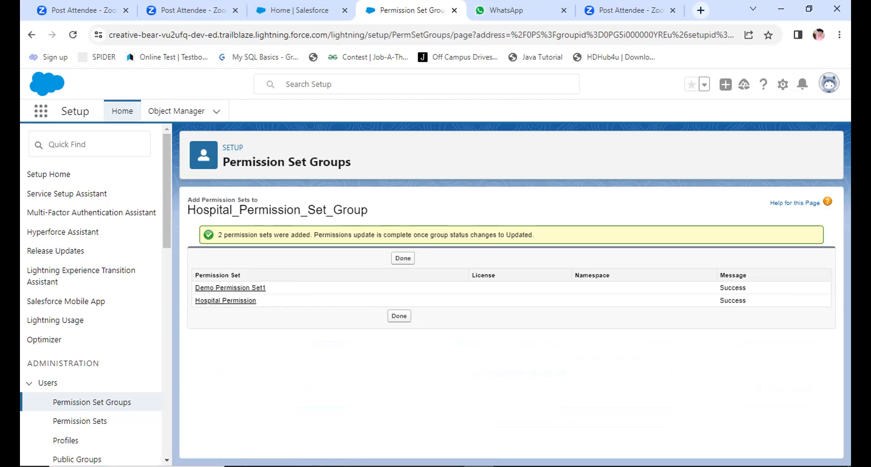
left_click(396, 319)
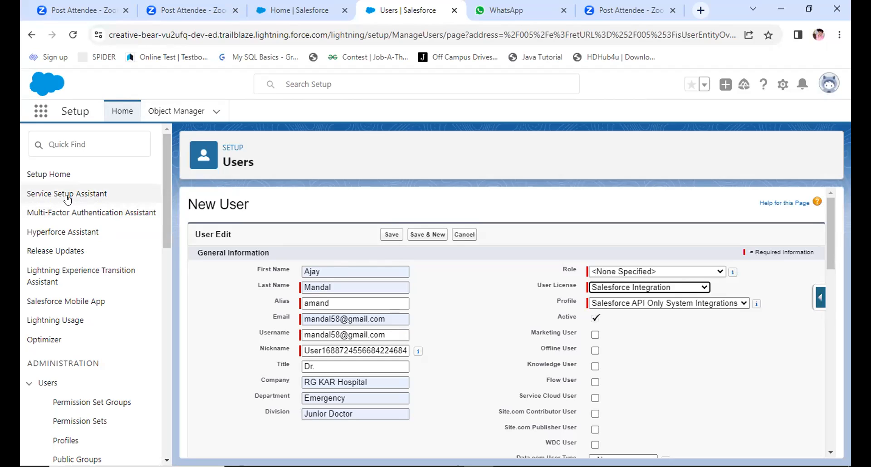
Step: Search Setup for "Company Info" and open the Company Information page
left_click(77, 143)
type("c")
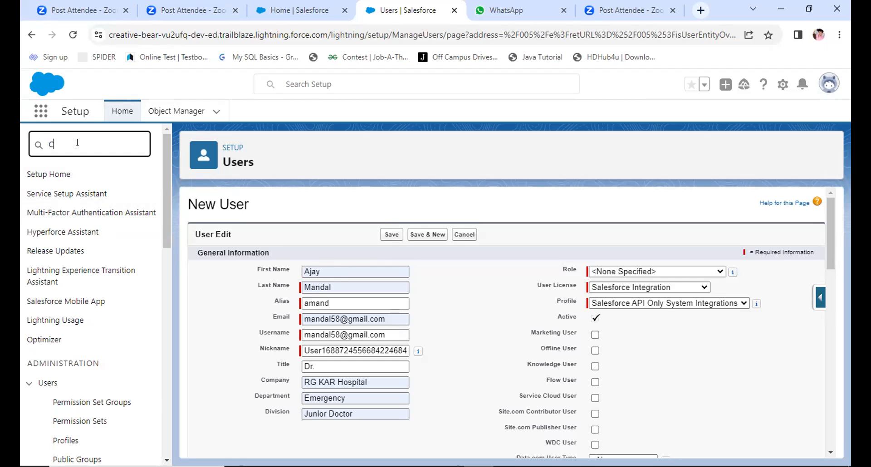
type("ompar")
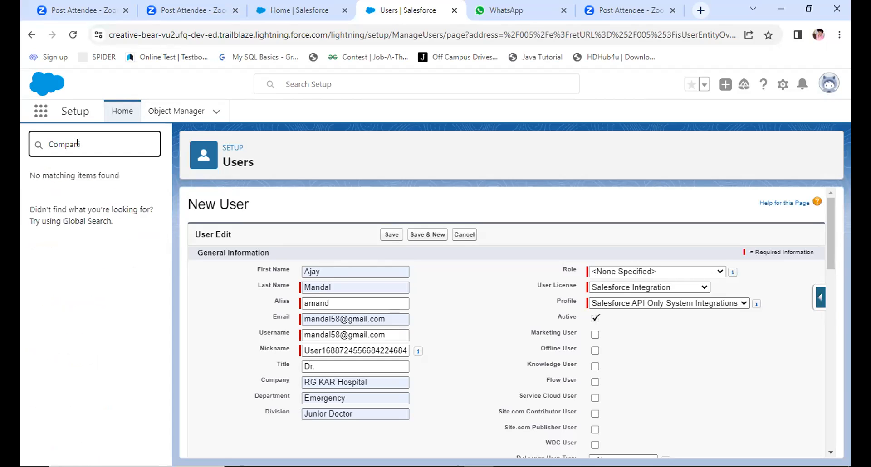
type("y Inf")
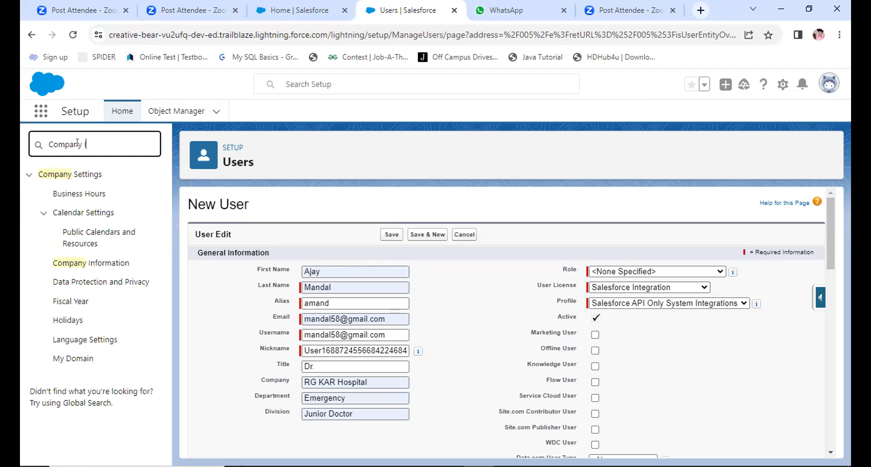
type("o")
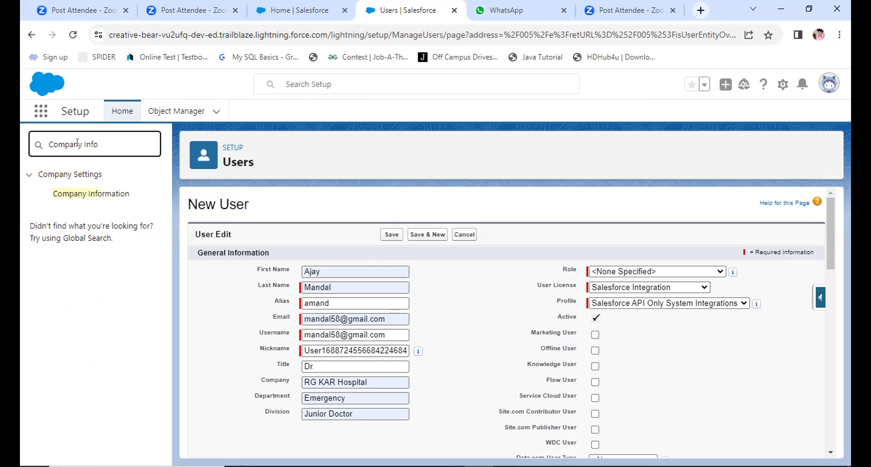
left_click(80, 193)
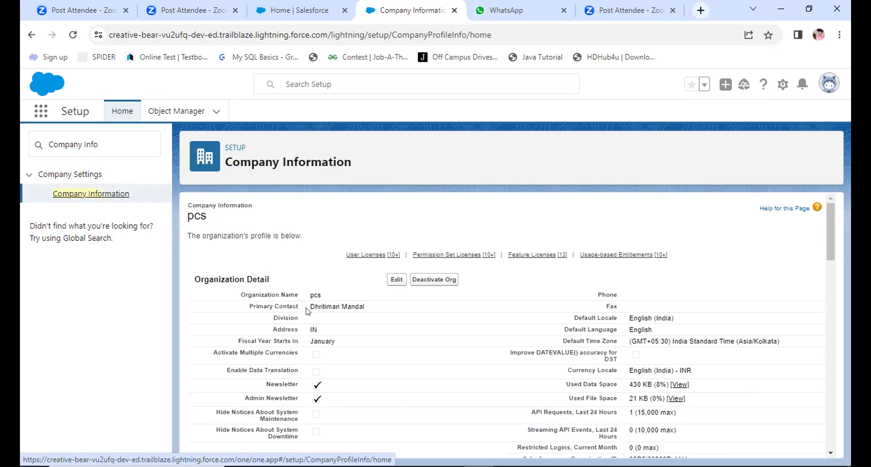
Step: Review the company's organization details, user licenses, permission set licenses and usage-based entitlements
scroll(396, 415, "down", 4)
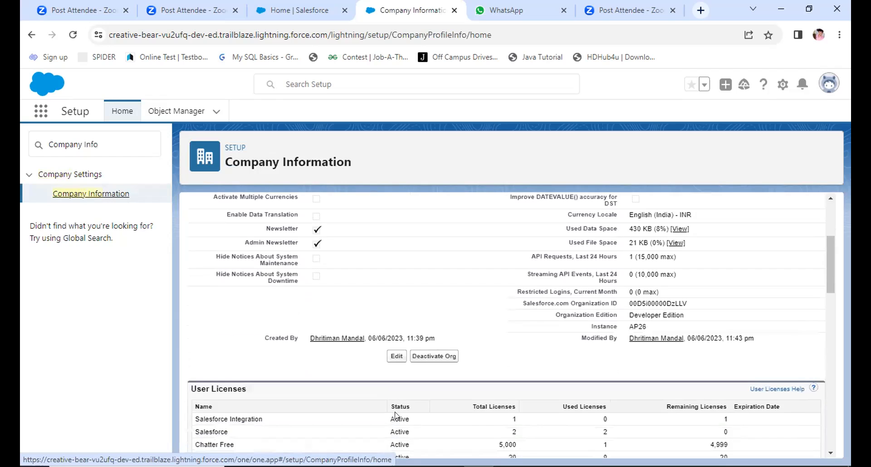
scroll(397, 416, "down", 4)
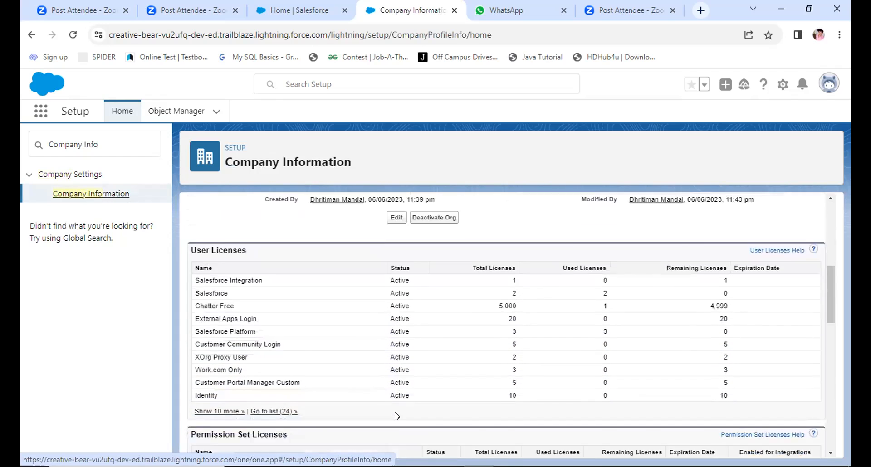
scroll(396, 415, "down", 2)
scroll(396, 416, "up", 1)
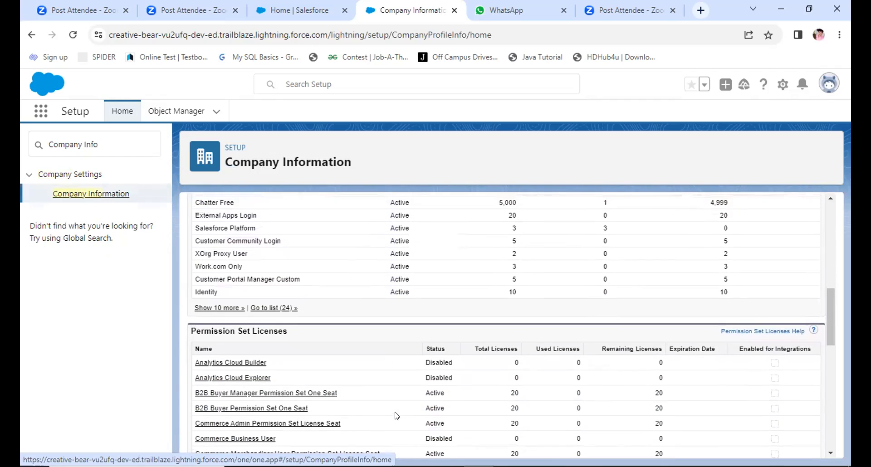
scroll(396, 415, "up", 1)
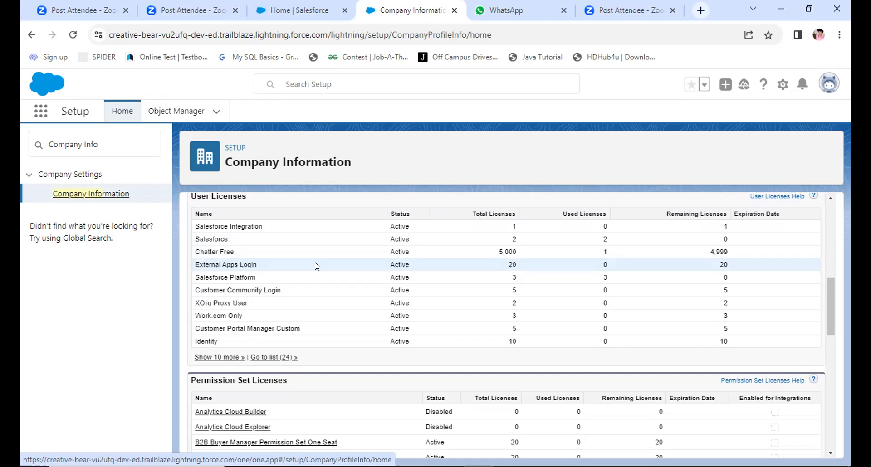
scroll(316, 267, "up", 3)
scroll(316, 266, "up", 5)
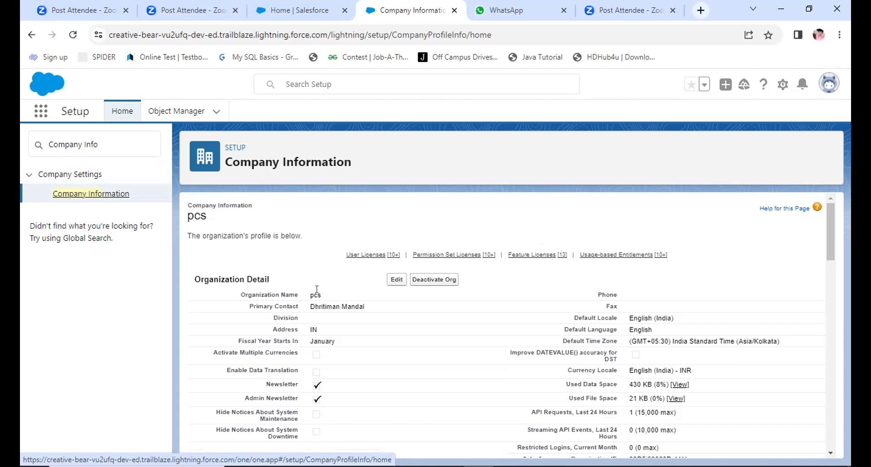
scroll(305, 325, "down", 5)
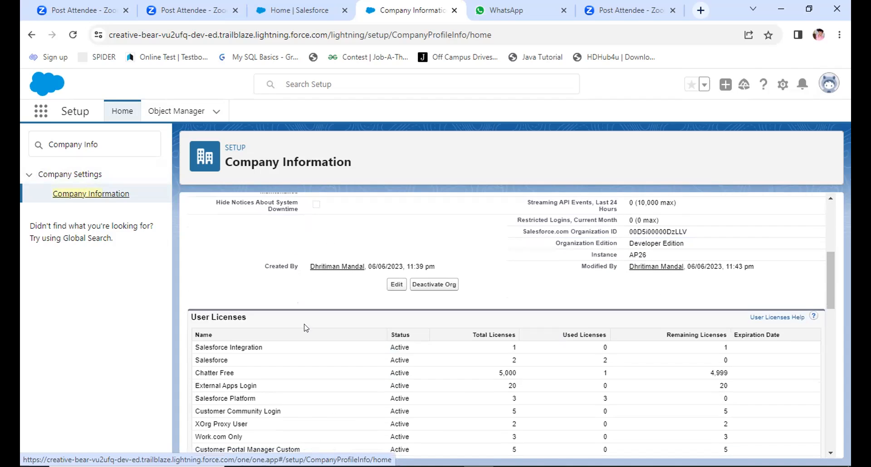
scroll(304, 327, "up", 5)
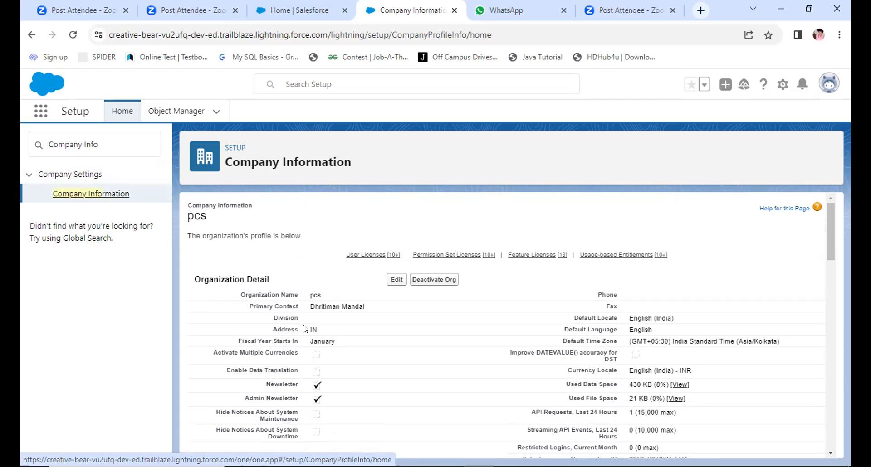
scroll(304, 329, "down", 15)
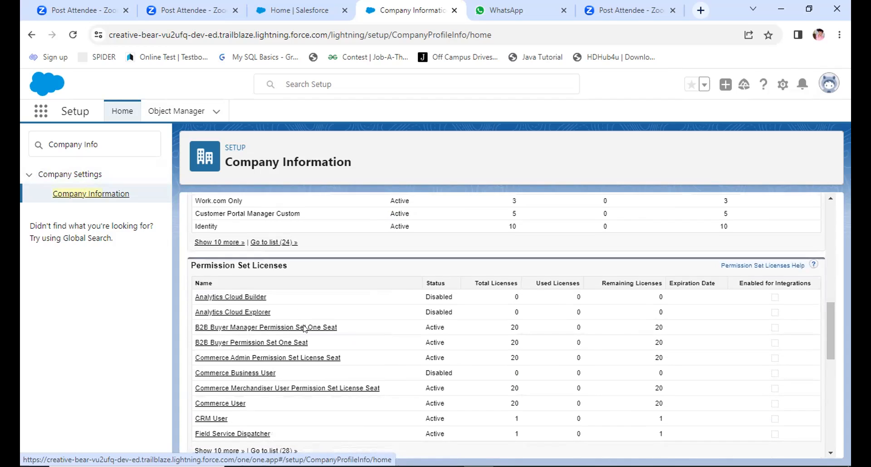
scroll(304, 329, "down", 5)
scroll(303, 333, "up", 9)
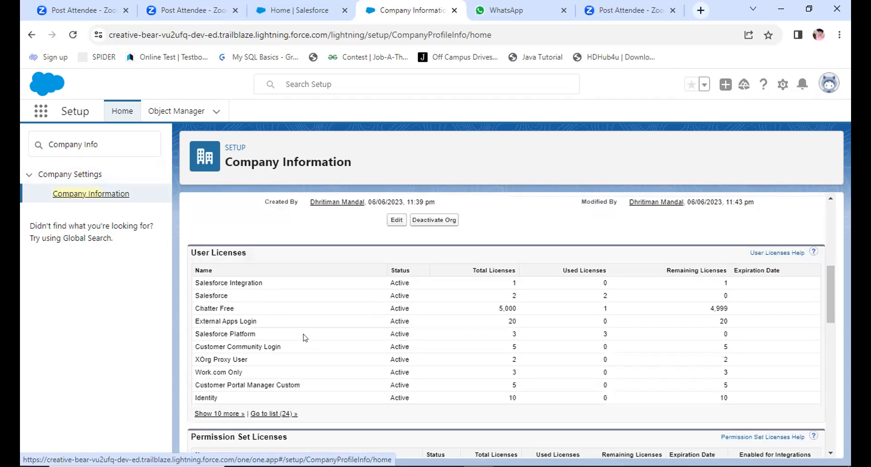
scroll(303, 338, "up", 5)
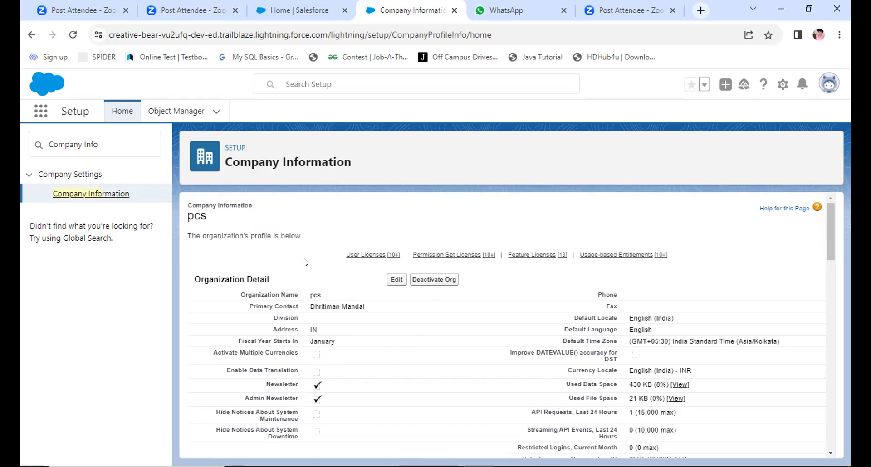
scroll(304, 261, "down", 15)
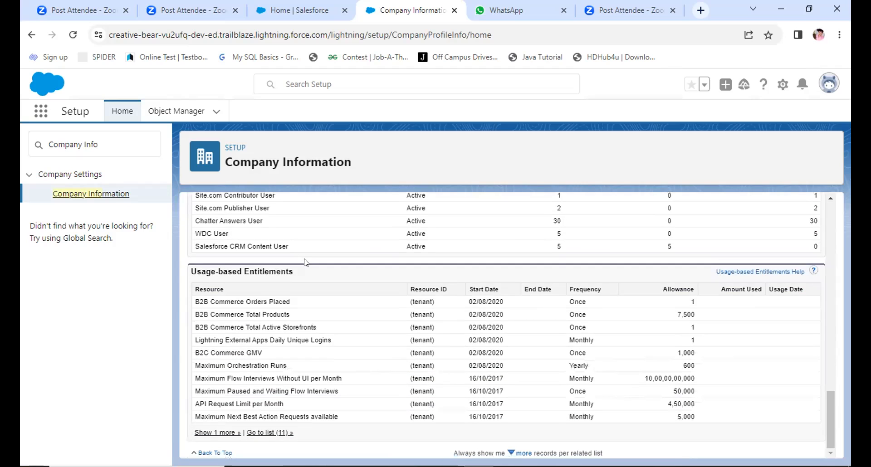
scroll(366, 297, "up", 15)
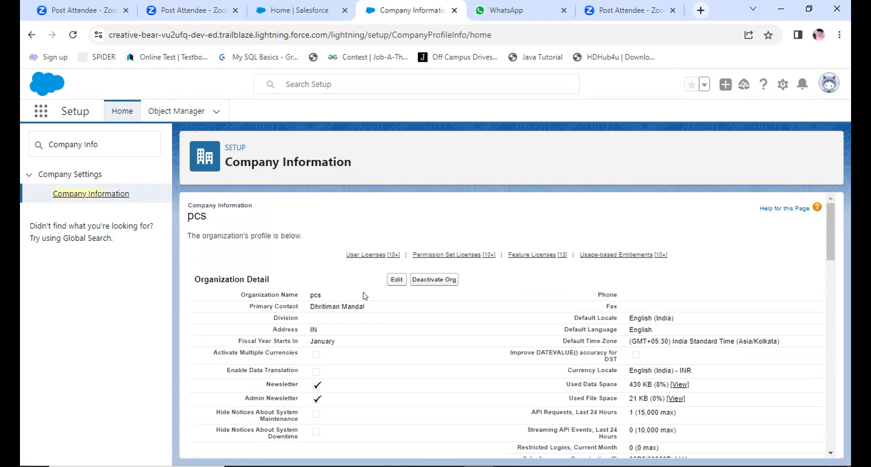
scroll(363, 295, "down", 3)
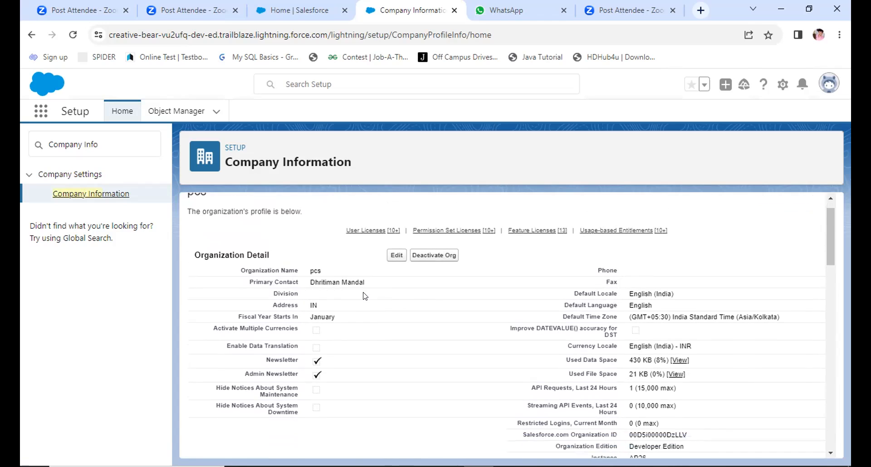
scroll(363, 296, "up", 3)
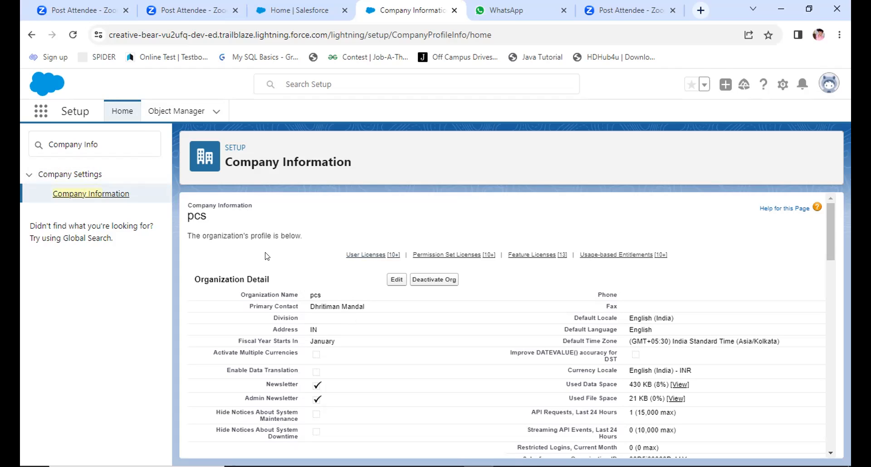
scroll(267, 256, "down", 3)
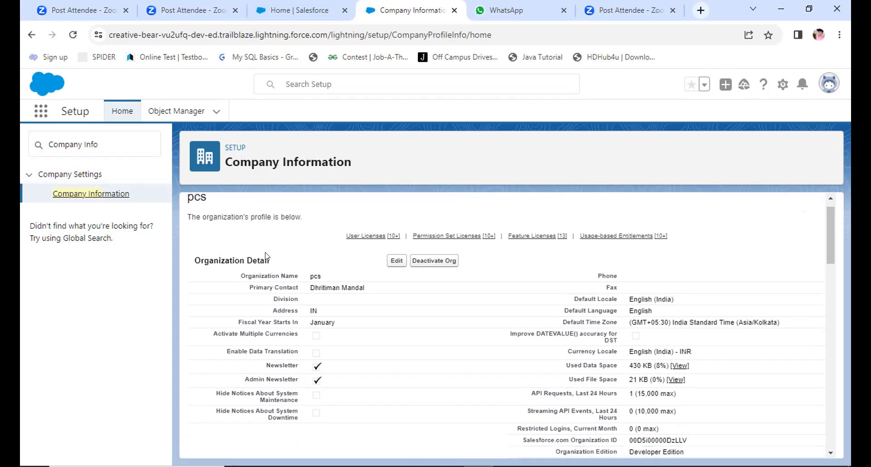
scroll(272, 299, "up", 3)
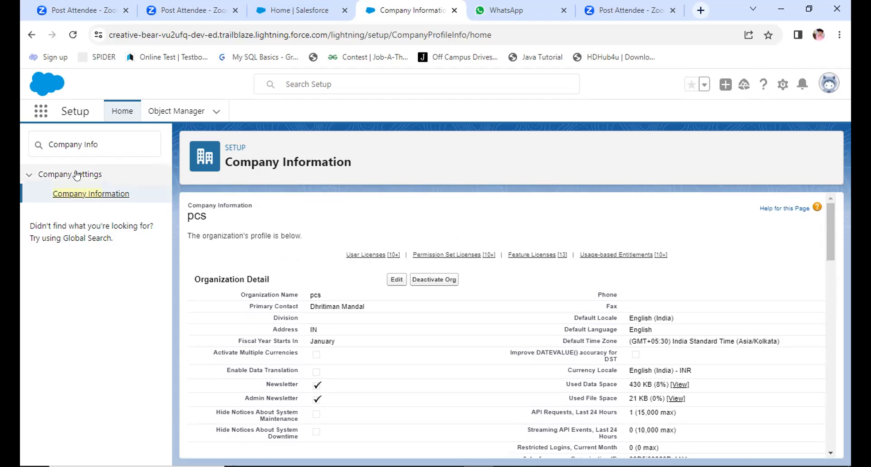